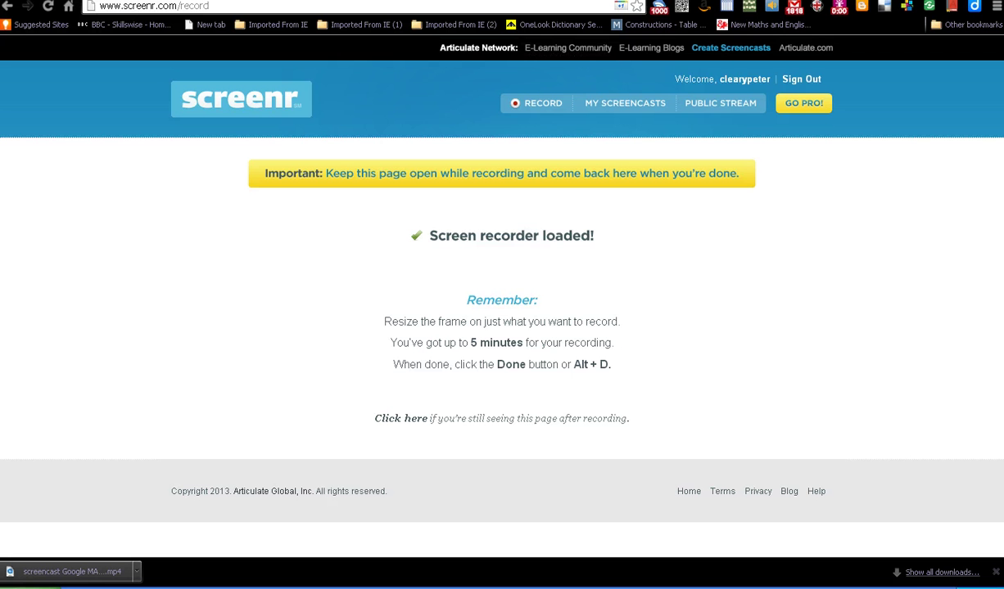
Step: Switch the browser to the tesco.ie home page tab
{"action": "key", "text": "ctrl+Tab"}
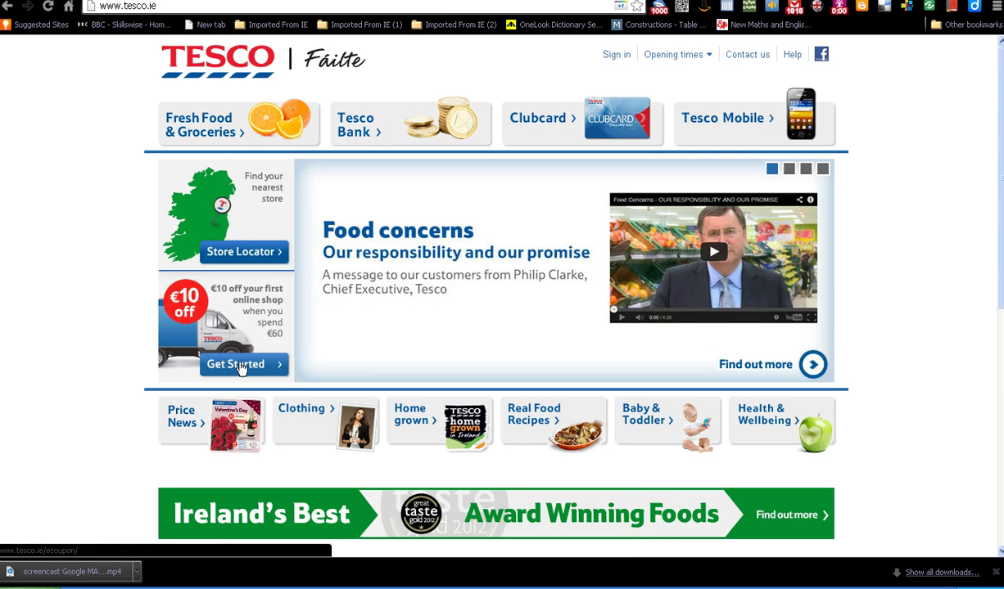
Step: Open the Tesco Groceries welcome page from the €10-off first online shop panel
{"action": "left_click", "coordinate": [241, 366]}
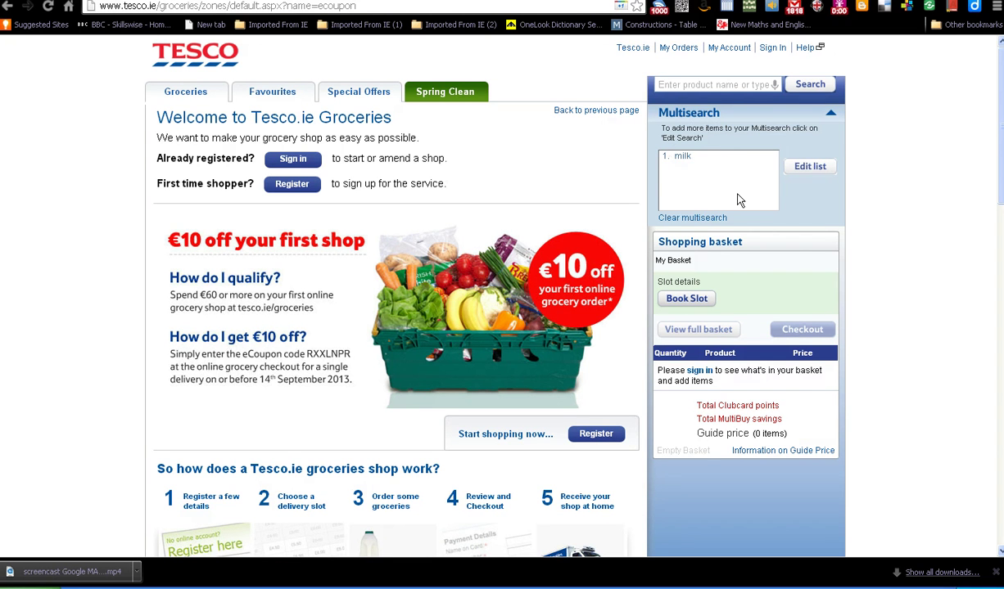
Step: Run a Multisearch on Tesco.ie for 'milk'
{"action": "left_click", "coordinate": [810, 168]}
{"action": "left_click", "coordinate": [684, 151]}
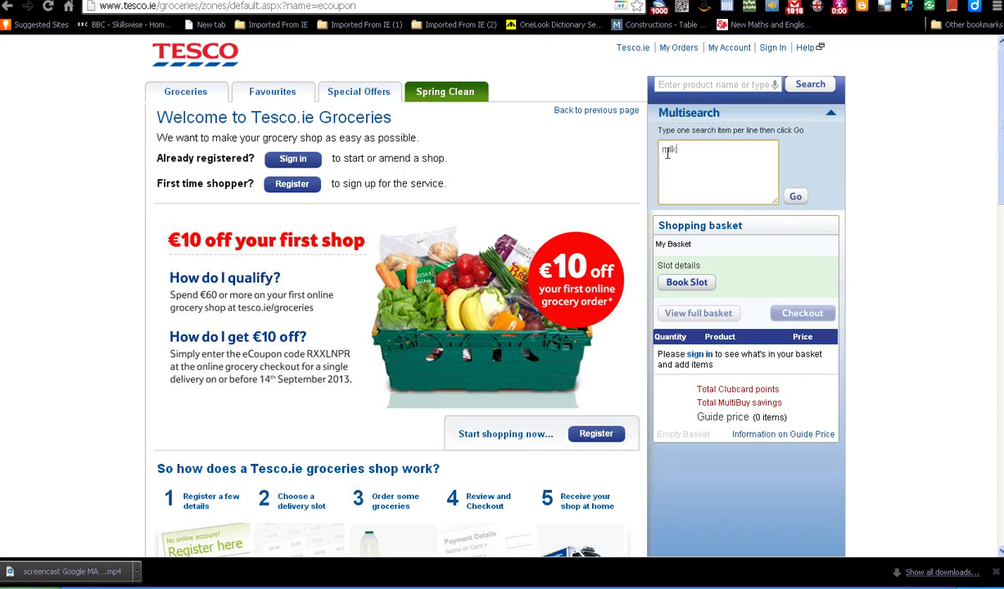
{"action": "triple_click", "coordinate": [758, 181]}
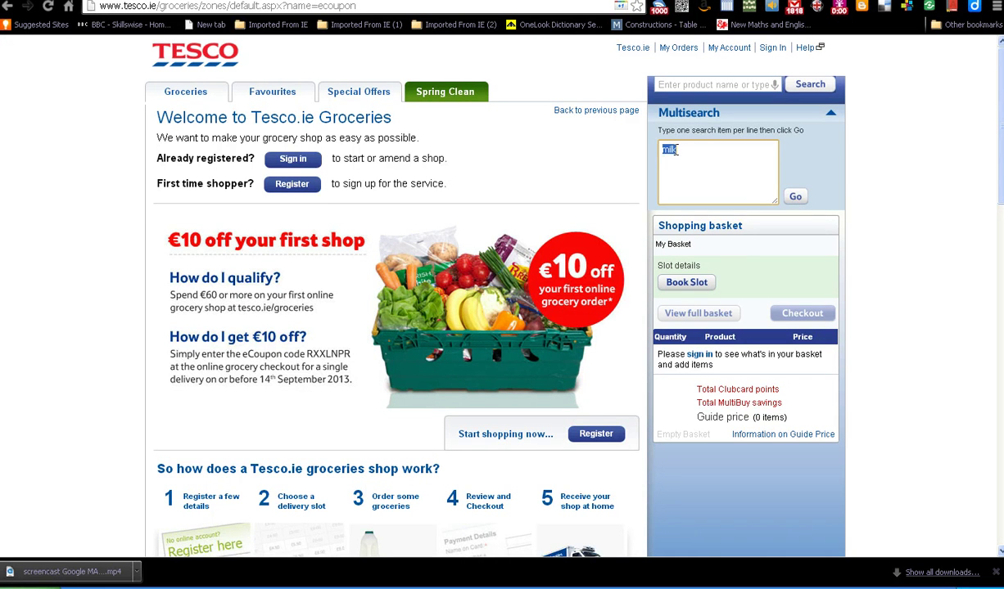
{"action": "left_click", "coordinate": [793, 197]}
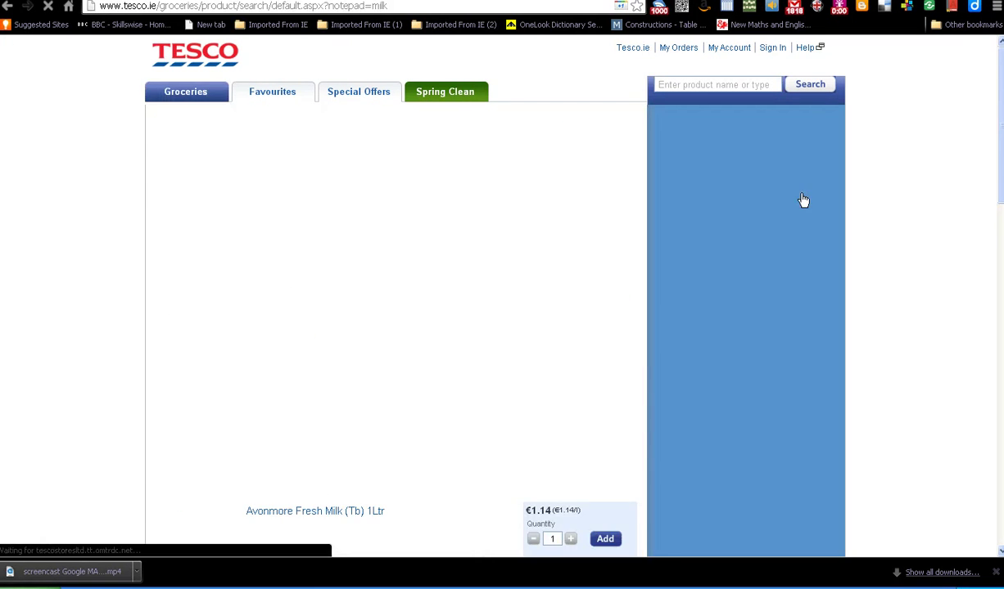
Step: Scroll the milk results to bring the first four products and prices into view
{"action": "scroll", "coordinate": [904, 293], "scroll_direction": "down", "scroll_amount": 3}
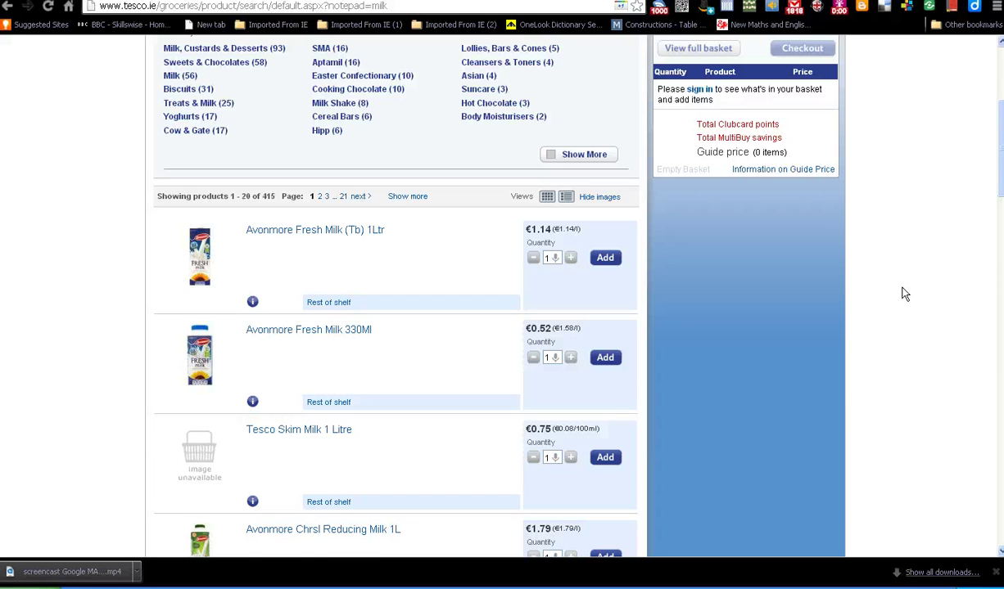
{"action": "scroll", "coordinate": [904, 293], "scroll_direction": "down", "scroll_amount": 1}
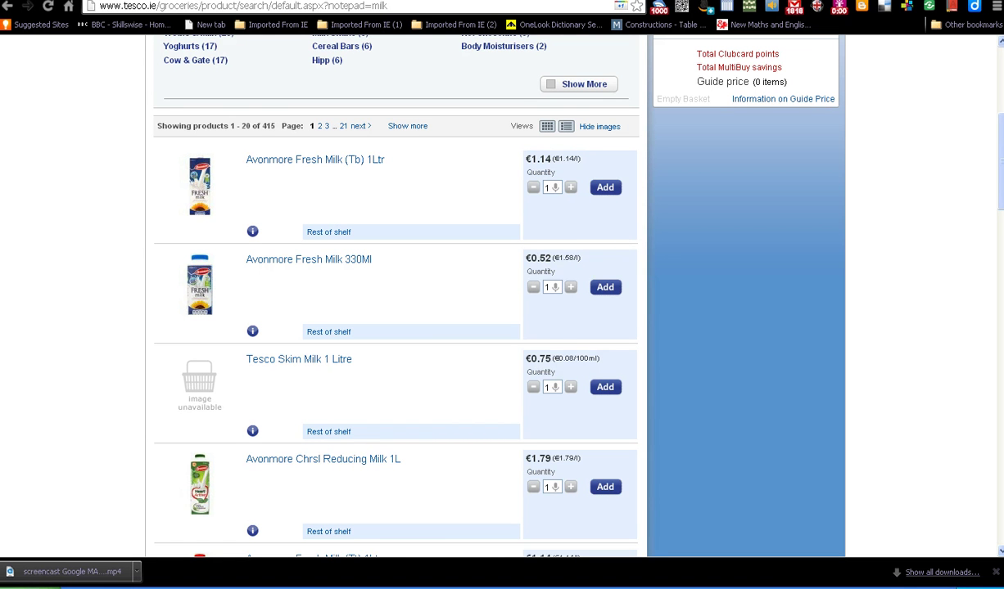
Step: Launch Word 2007 and paste the captured Tesco milk results into the new document
{"action": "key", "text": "super"}
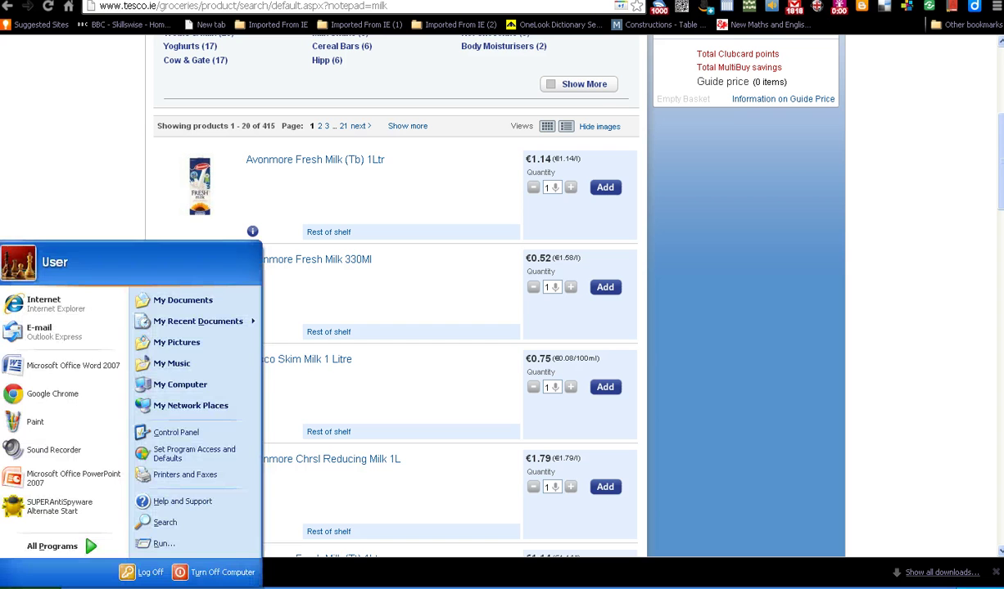
{"action": "left_click", "coordinate": [92, 355]}
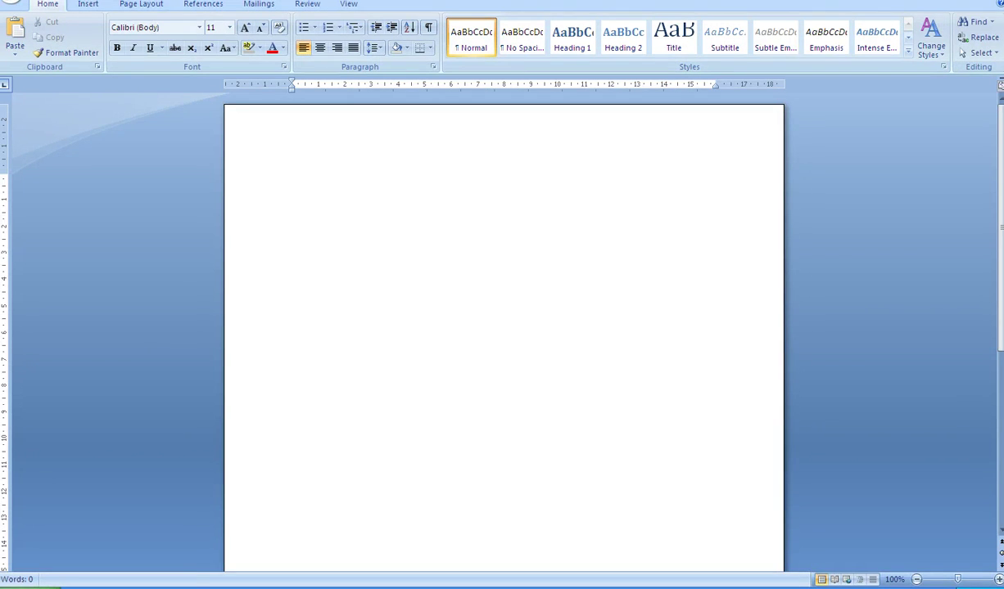
{"action": "key", "text": "alt+Tab"}
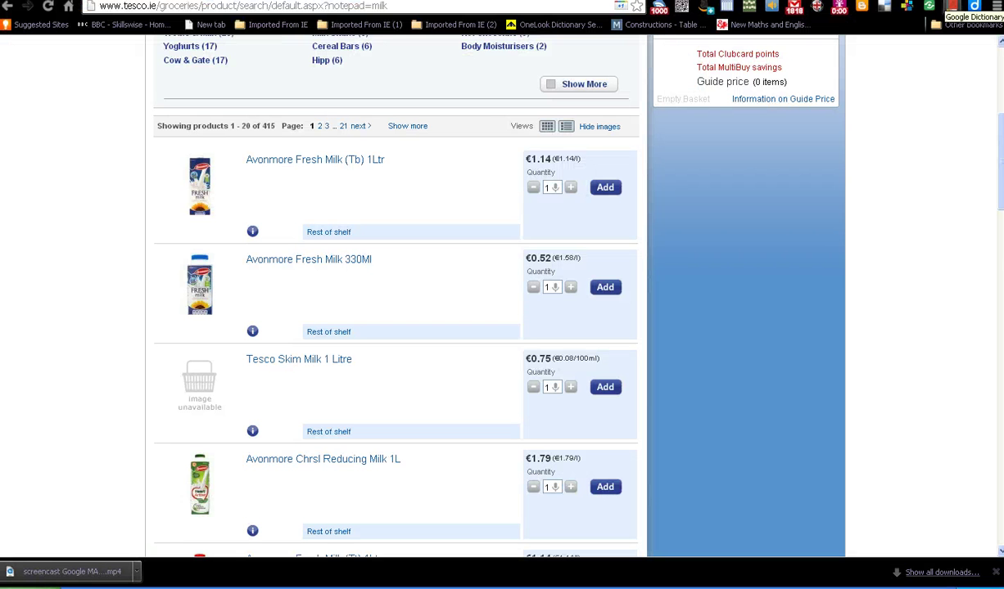
{"action": "key", "text": "alt+Tab"}
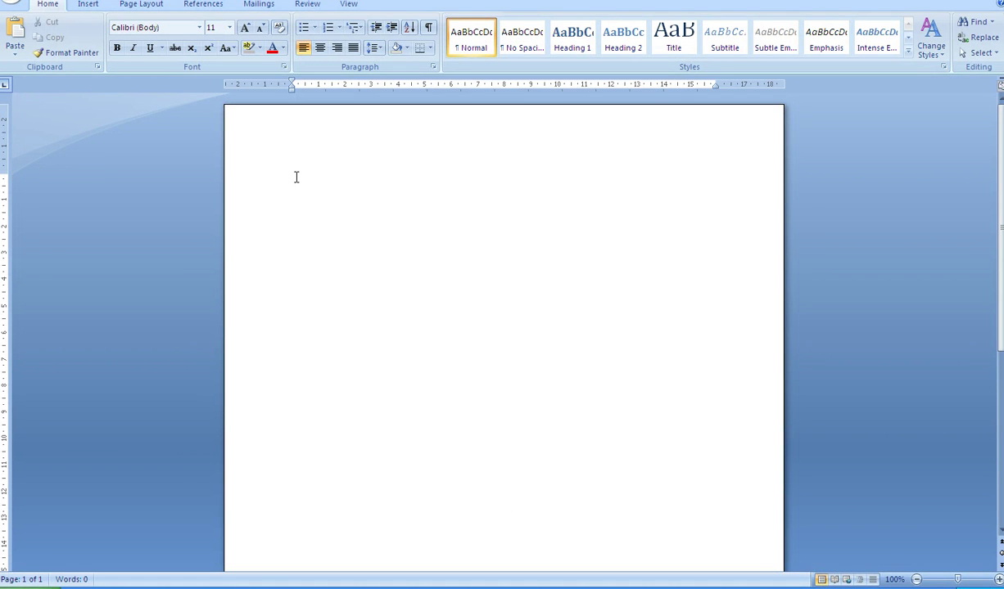
{"action": "right_click", "coordinate": [296, 179]}
{"action": "key", "text": "Down"}
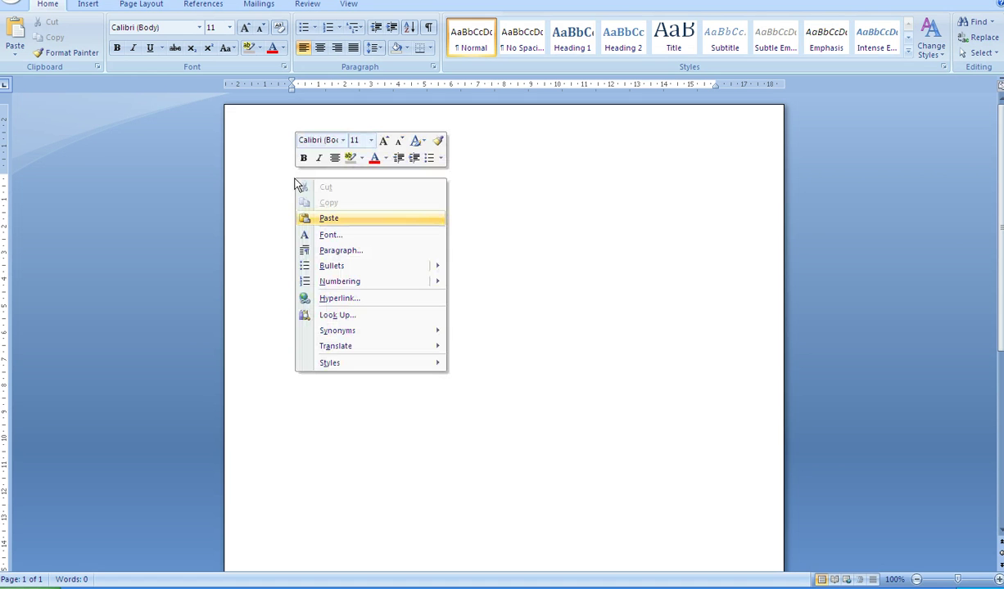
Step: Crop the screenshot to the Avonmore Fresh Milk 1Ltr €1.14 row and enlarge it to 4.66 × 16.83 cm
{"action": "left_click", "coordinate": [330, 219]}
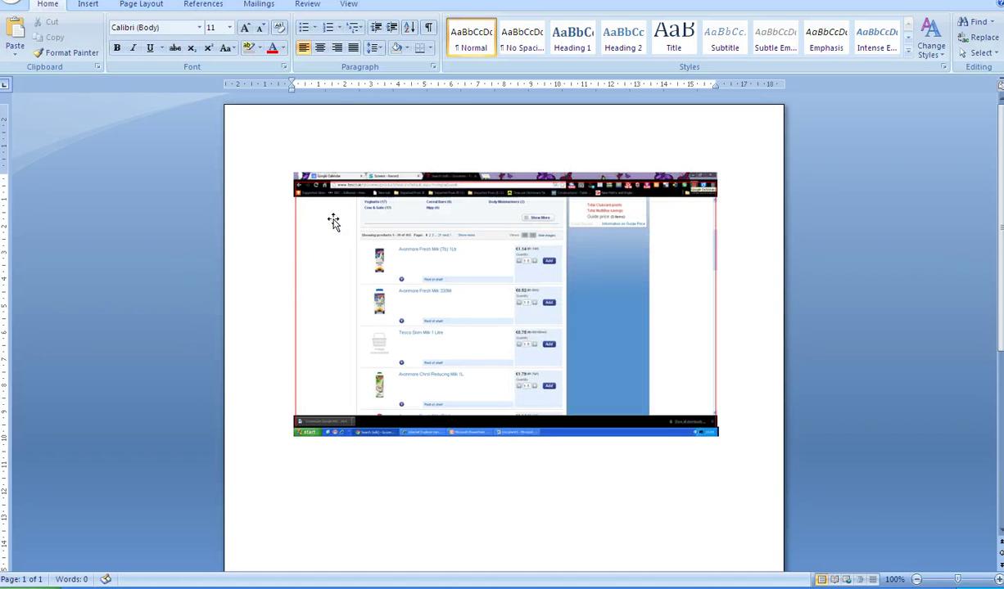
{"action": "left_click", "coordinate": [472, 295]}
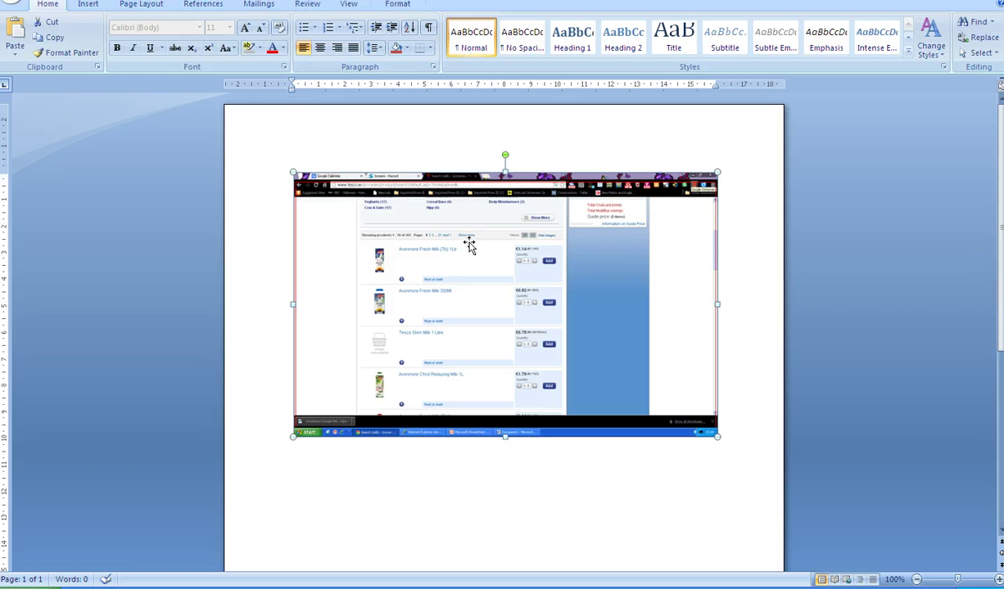
{"action": "left_click", "coordinate": [397, 5]}
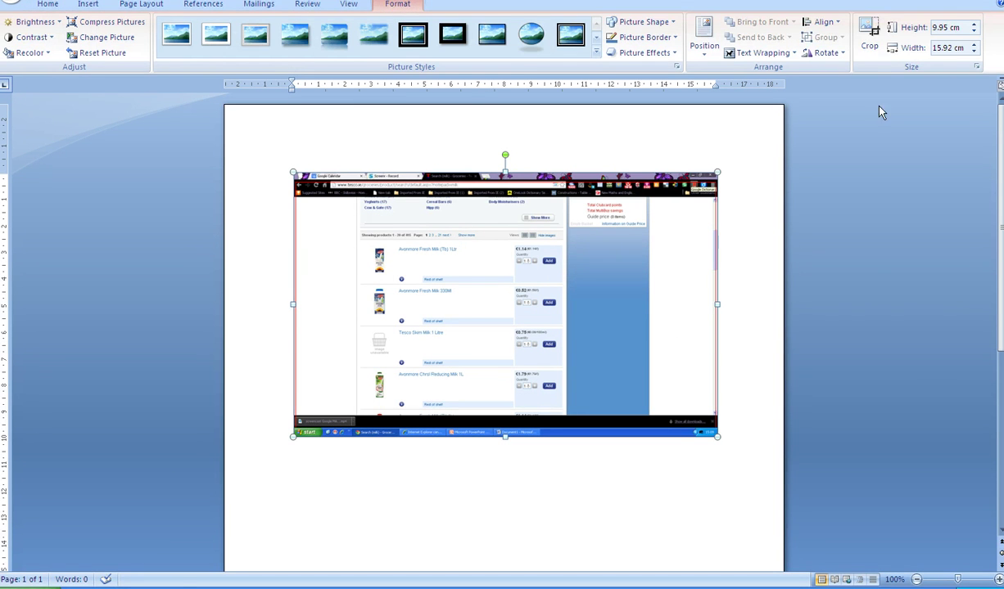
{"action": "left_click", "coordinate": [871, 38]}
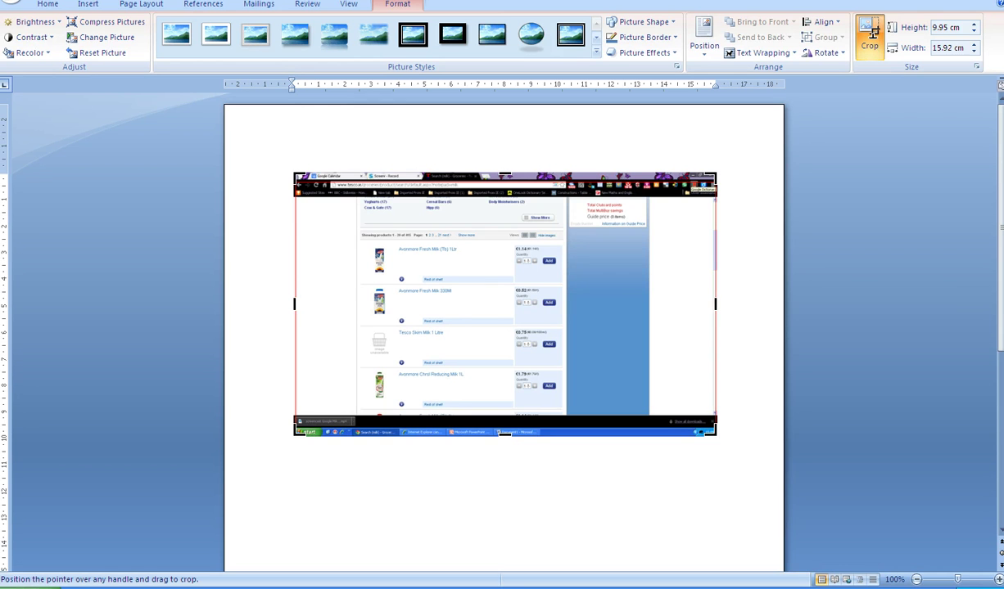
{"action": "left_click_drag", "start_coordinate": [504, 173], "coordinate": [491, 238]}
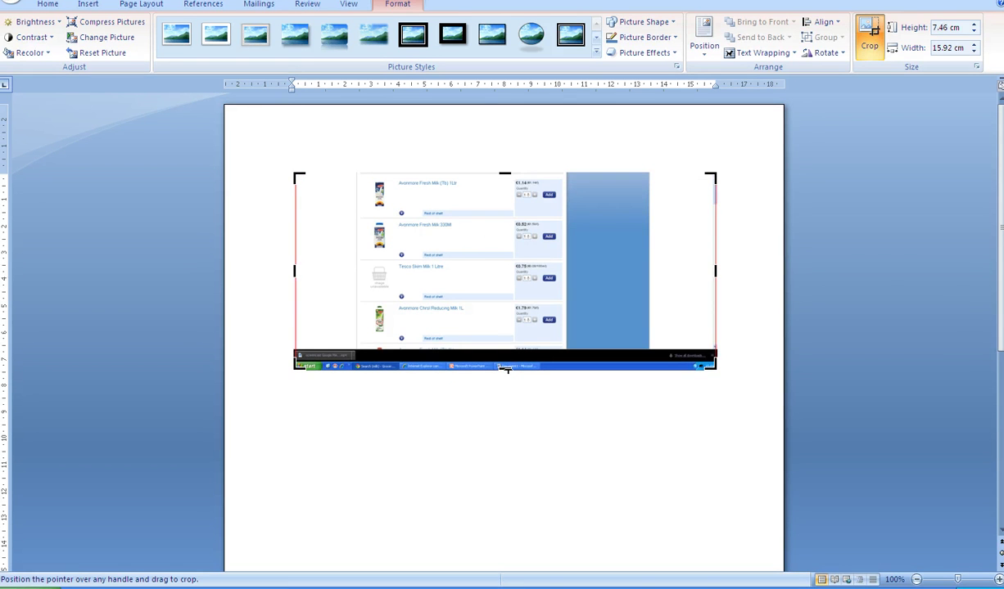
{"action": "left_click_drag", "start_coordinate": [506, 369], "coordinate": [524, 209]}
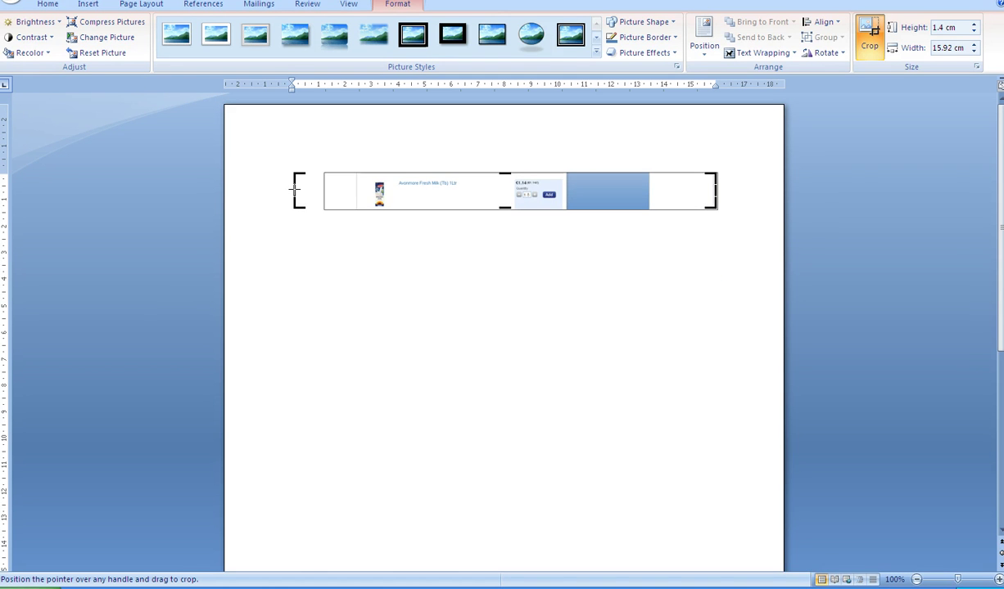
{"action": "left_click_drag", "start_coordinate": [296, 190], "coordinate": [360, 194]}
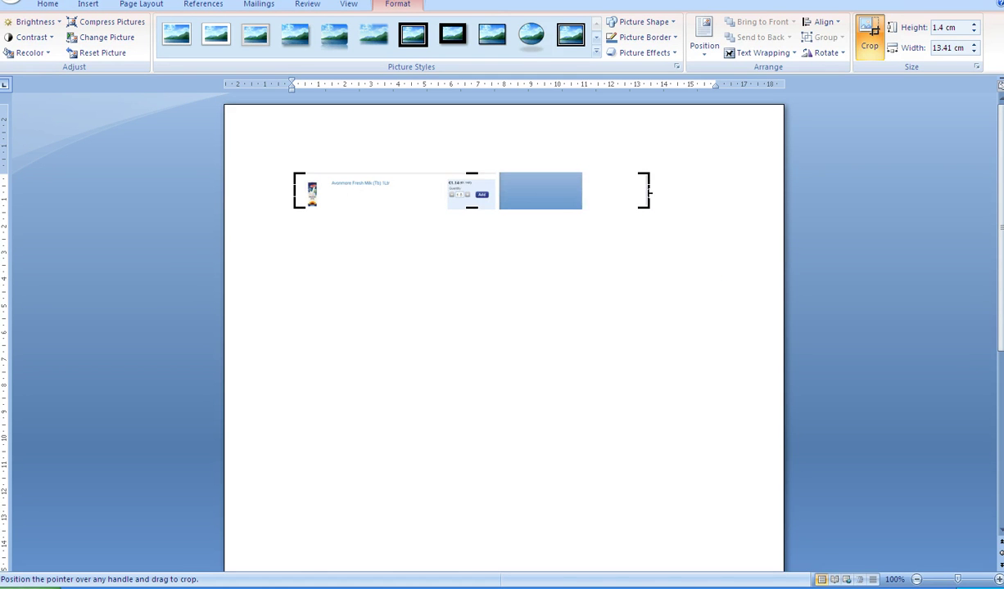
{"action": "left_click_drag", "start_coordinate": [648, 191], "coordinate": [496, 190]}
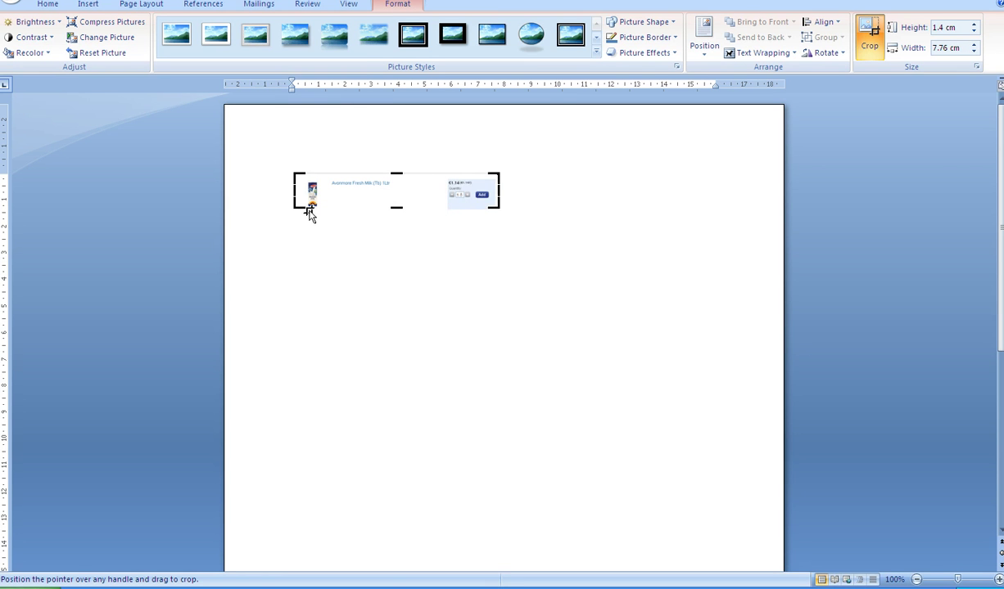
{"action": "left_click", "coordinate": [870, 49]}
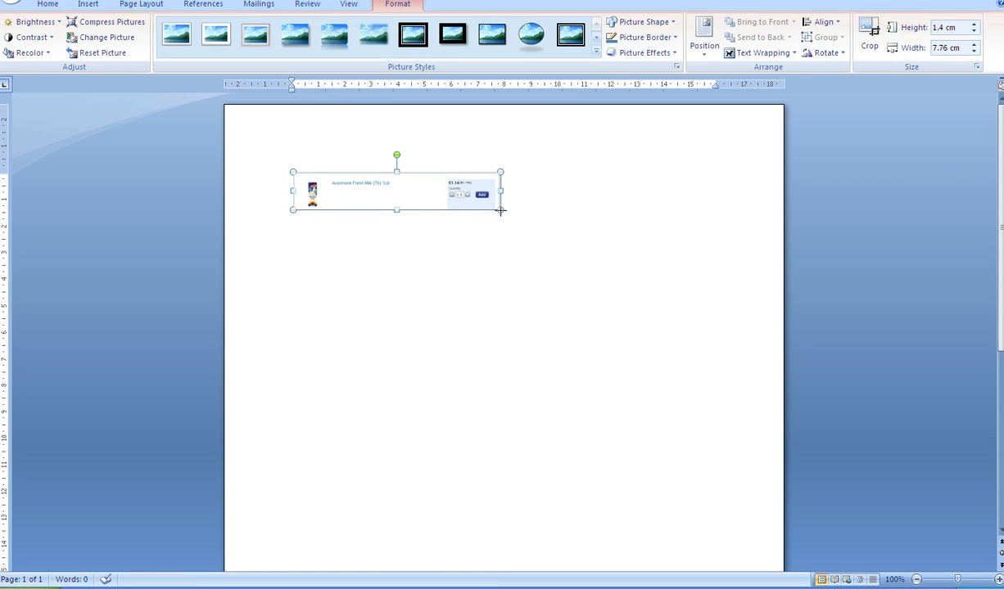
{"action": "left_click_drag", "start_coordinate": [501, 210], "coordinate": [517, 297]}
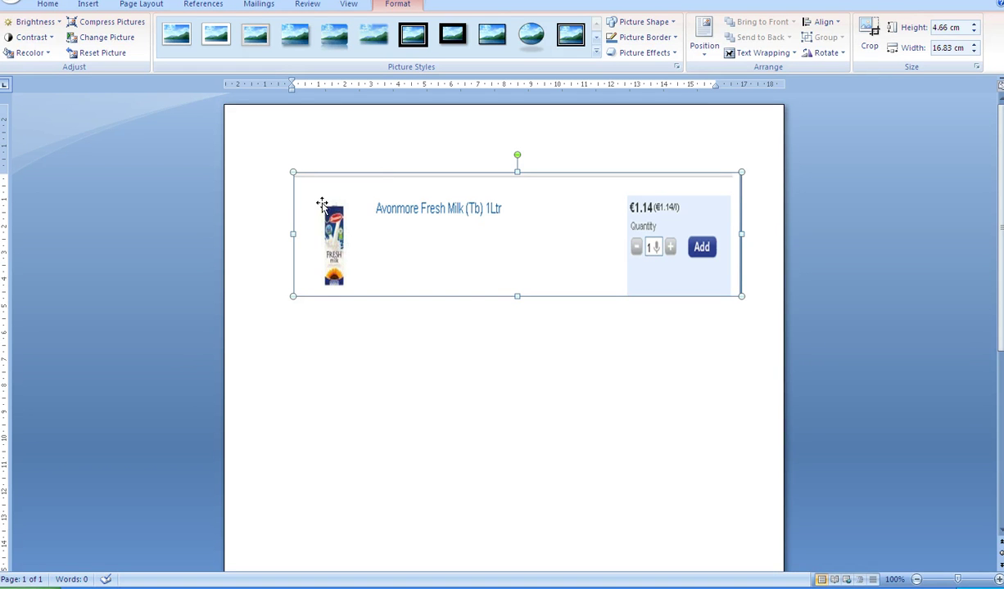
Step: Copy the product screenshot and paste a second copy below it
{"action": "right_click", "coordinate": [365, 235]}
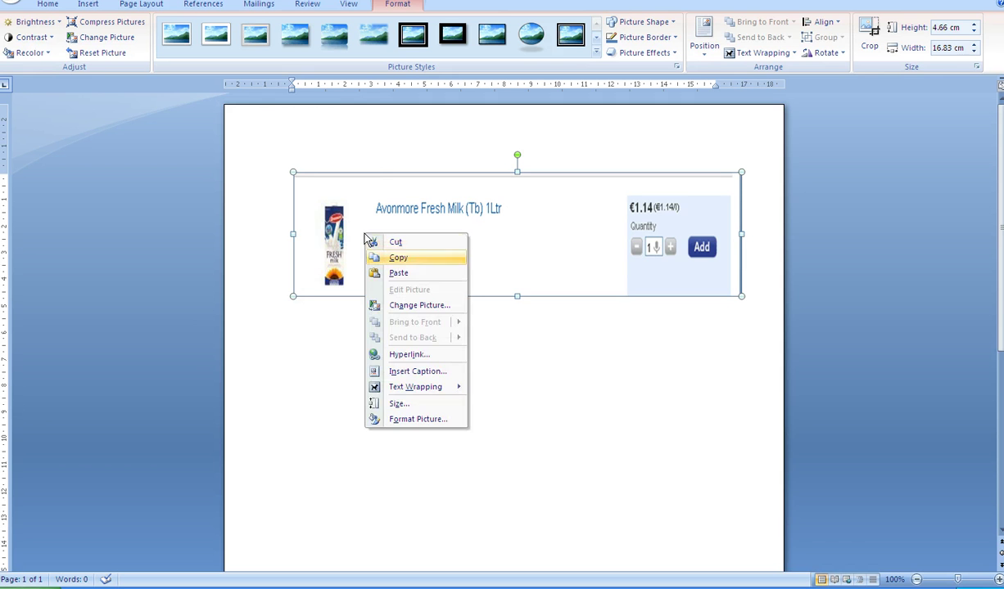
{"action": "key", "text": "Escape"}
{"action": "scroll", "coordinate": [365, 230], "scroll_direction": "down", "scroll_amount": 1}
{"action": "right_click", "coordinate": [411, 260]}
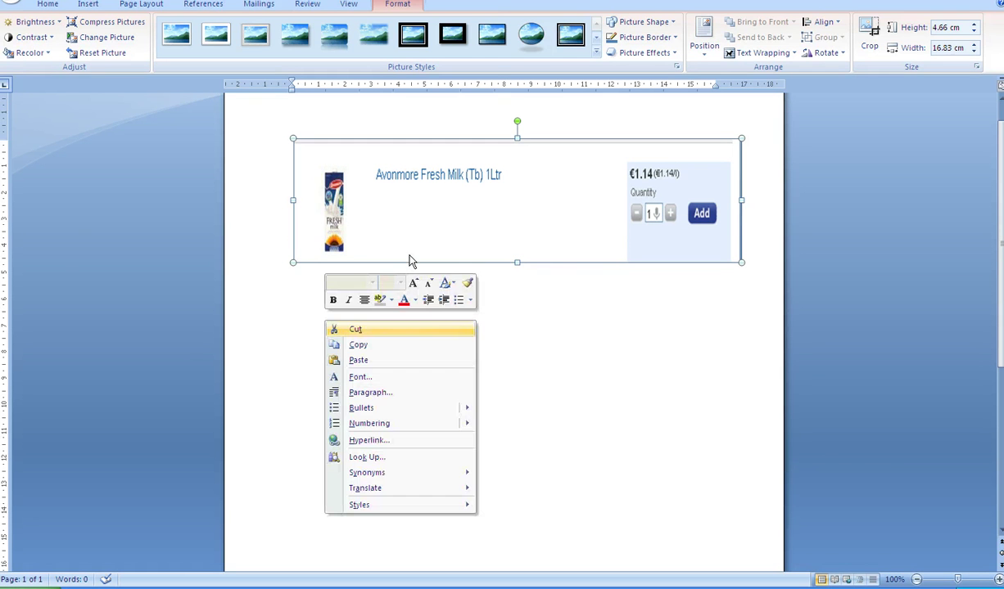
{"action": "left_click", "coordinate": [358, 360]}
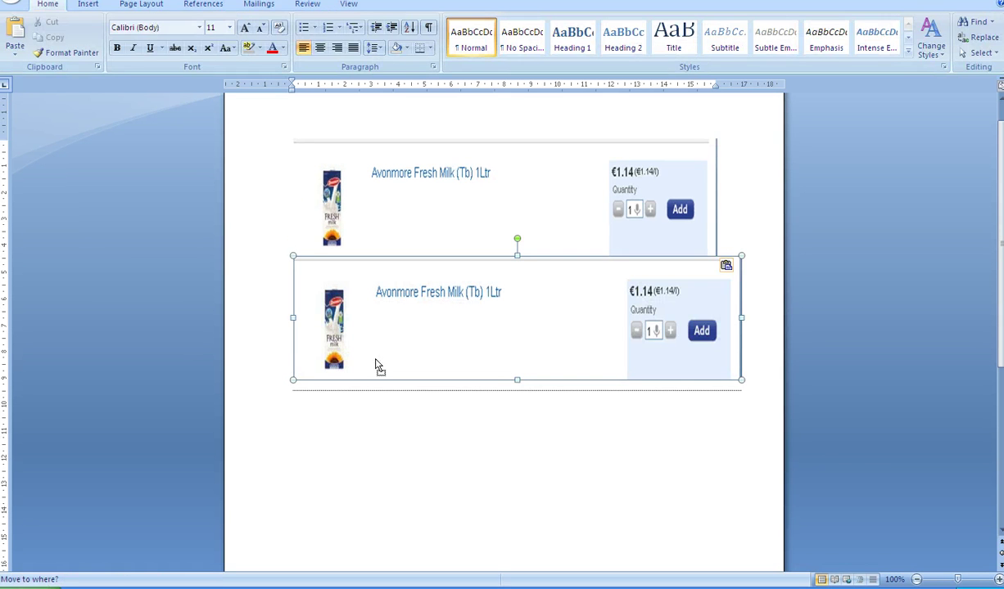
{"action": "left_click", "coordinate": [447, 339]}
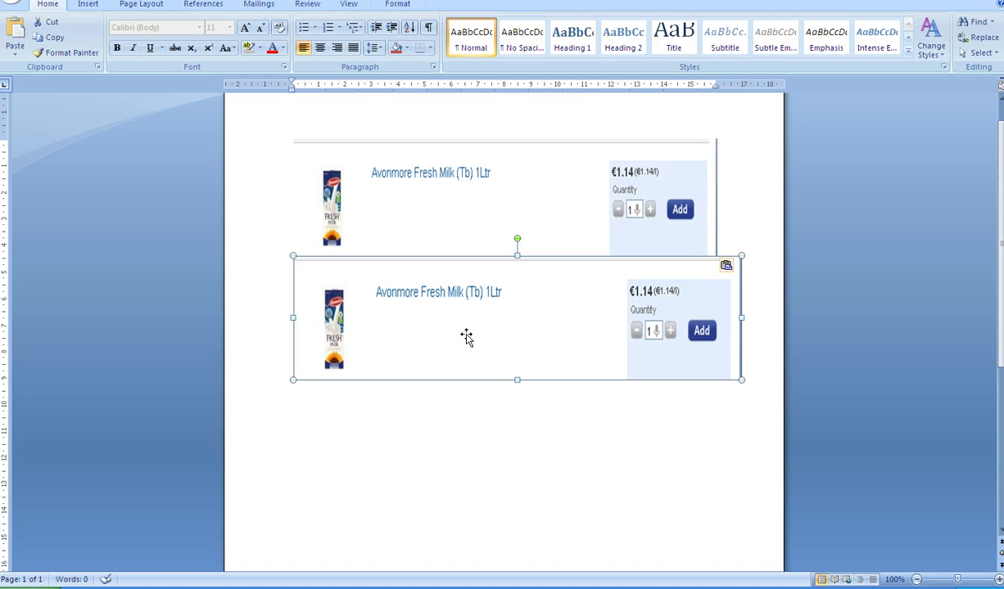
Step: Crop the copy to just the milk carton and enlarge it to 8.96 × 5.85 cm
{"action": "left_click", "coordinate": [398, 5]}
{"action": "left_click", "coordinate": [870, 37]}
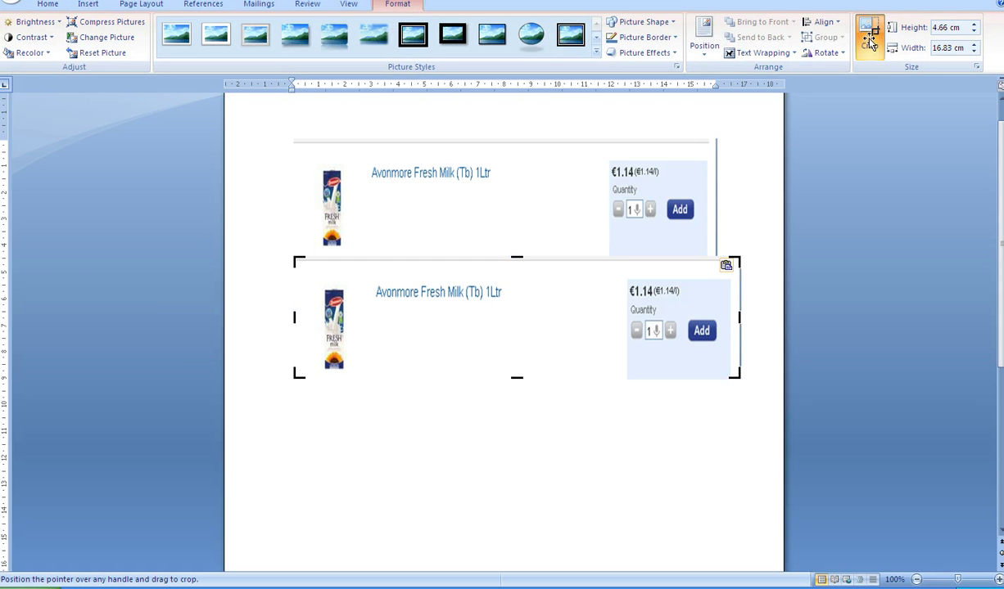
{"action": "left_click_drag", "start_coordinate": [739, 316], "coordinate": [358, 336]}
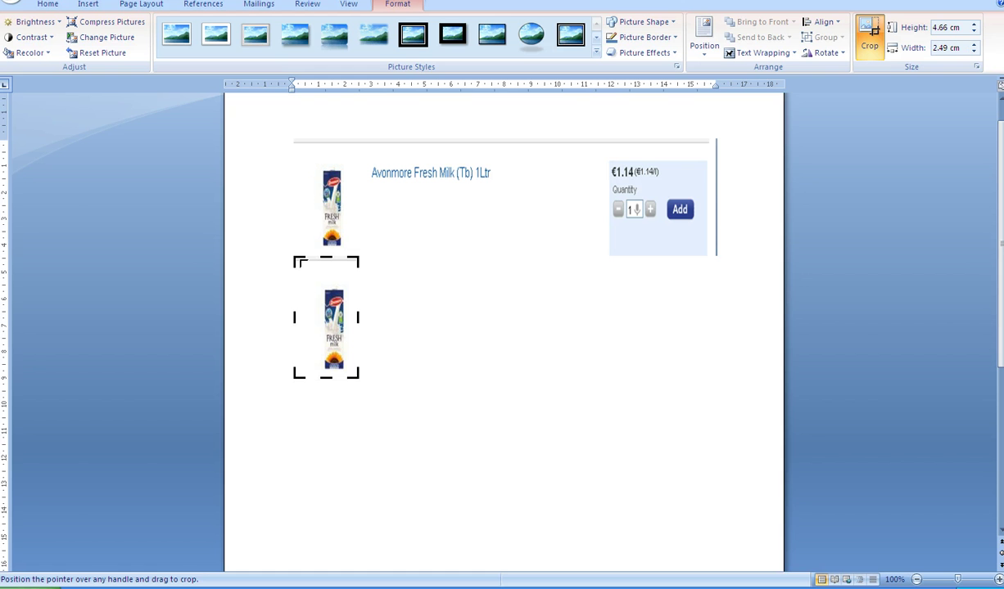
{"action": "left_click_drag", "start_coordinate": [296, 260], "coordinate": [317, 287]}
{"action": "left_click", "coordinate": [869, 45]}
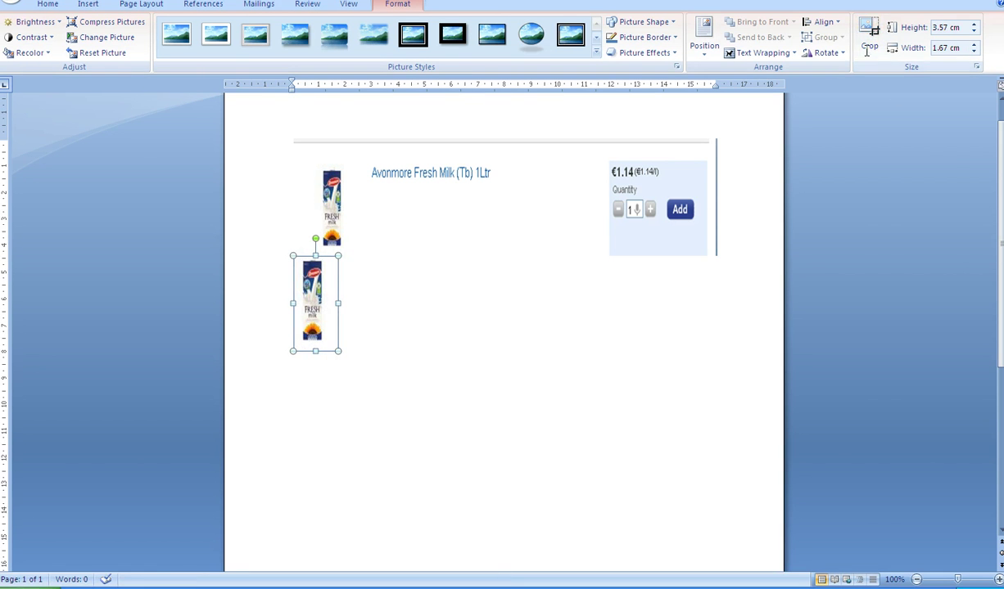
{"action": "left_click_drag", "start_coordinate": [338, 352], "coordinate": [449, 383]}
{"action": "left_click", "coordinate": [448, 387]}
{"action": "left_click", "coordinate": [455, 381]}
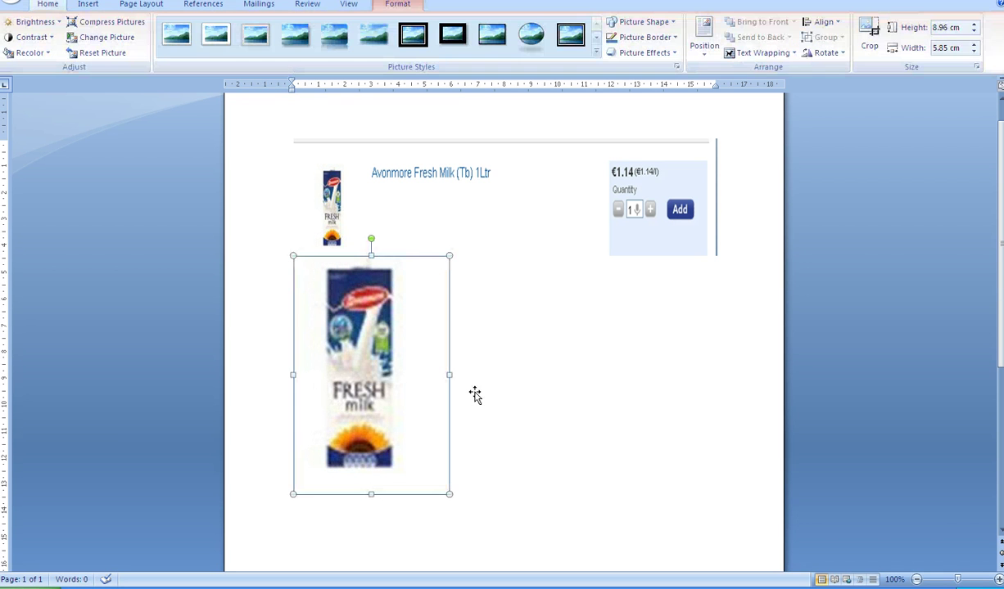
{"action": "left_click", "coordinate": [425, 254]}
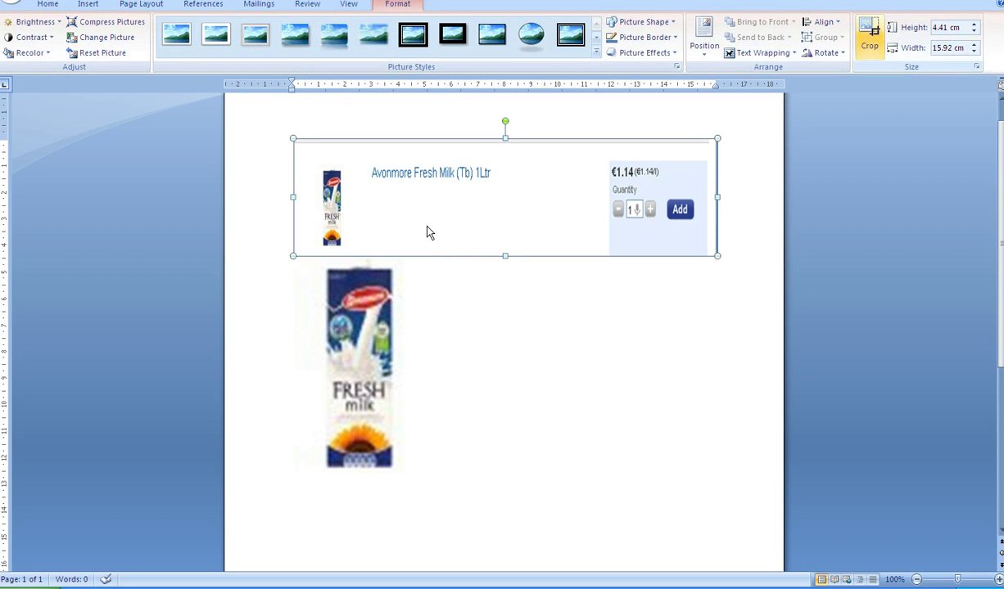
Step: Crop the upper screenshot to the €1.14 (€1.14/l) price strip and move it beside the carton
{"action": "left_click", "coordinate": [869, 37]}
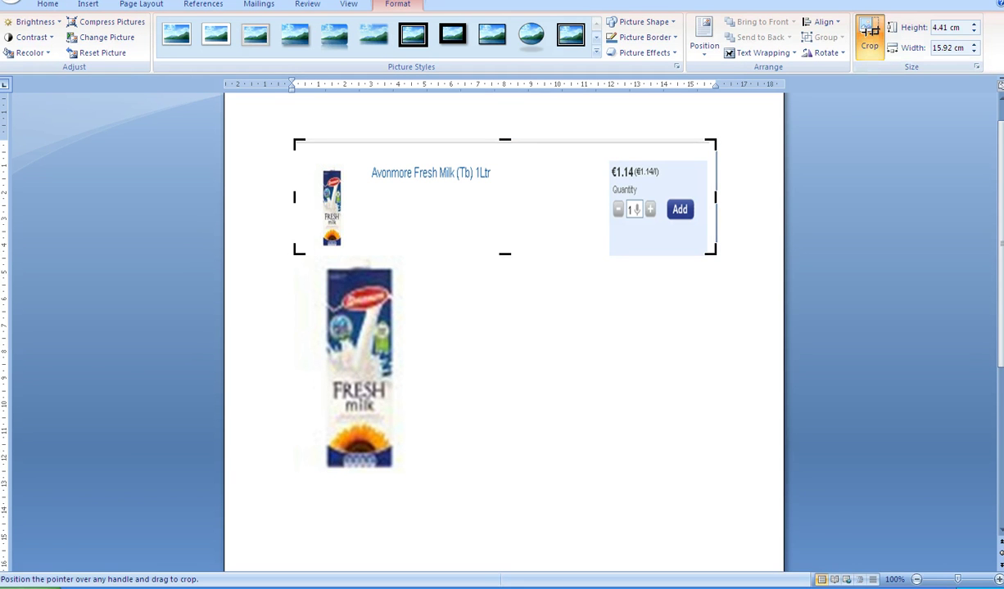
{"action": "left_click_drag", "start_coordinate": [294, 197], "coordinate": [602, 196]}
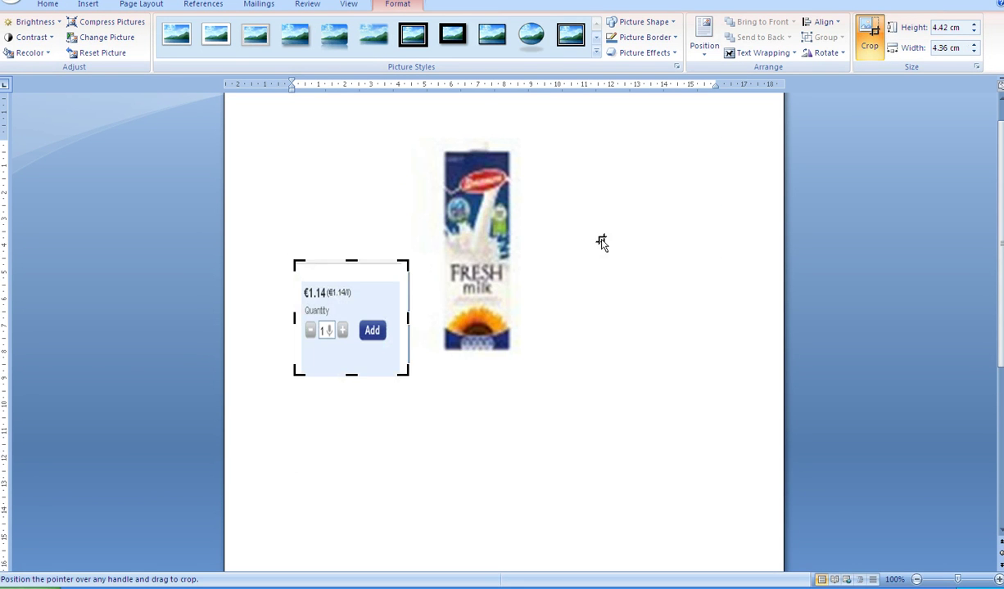
{"action": "left_click_drag", "start_coordinate": [380, 298], "coordinate": [367, 303]}
{"action": "left_click_drag", "start_coordinate": [351, 376], "coordinate": [358, 308]}
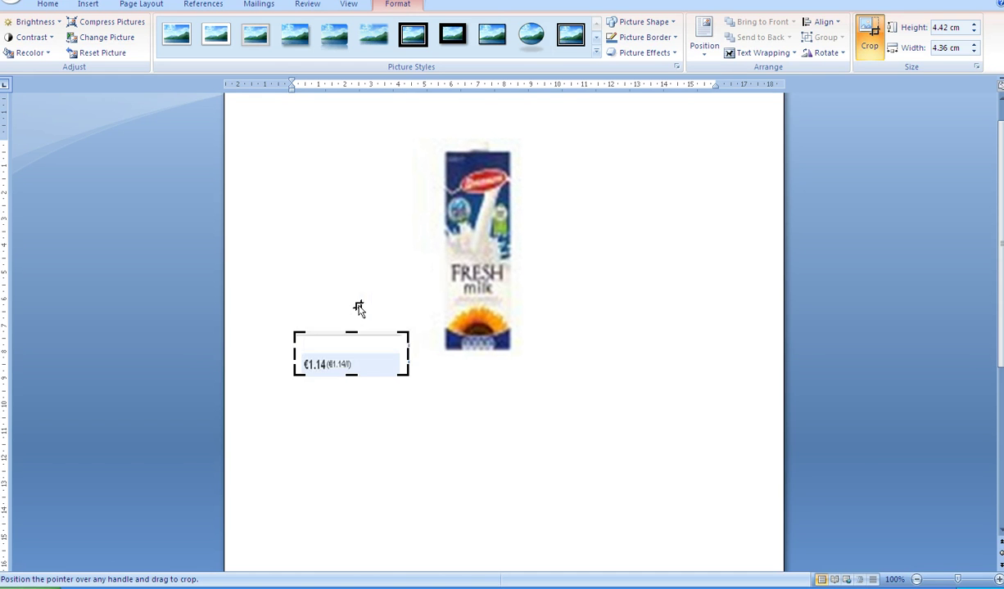
{"action": "left_click", "coordinate": [412, 352]}
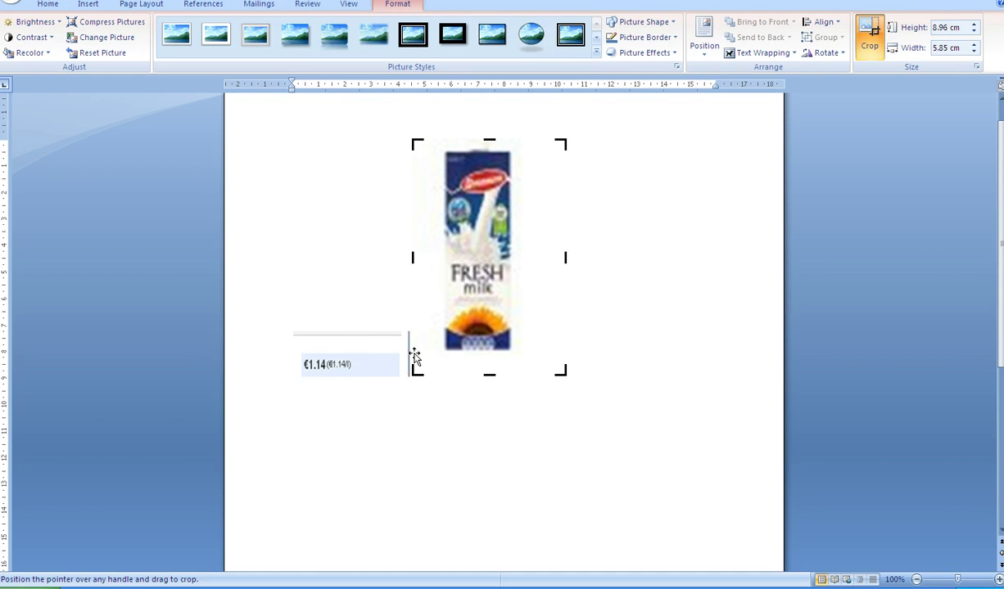
{"action": "left_click_drag", "start_coordinate": [313, 354], "coordinate": [578, 344]}
Step: Label the pictures with 'FRESH MILK' under the carton and '€1.14' under the price
{"action": "left_click", "coordinate": [581, 345]}
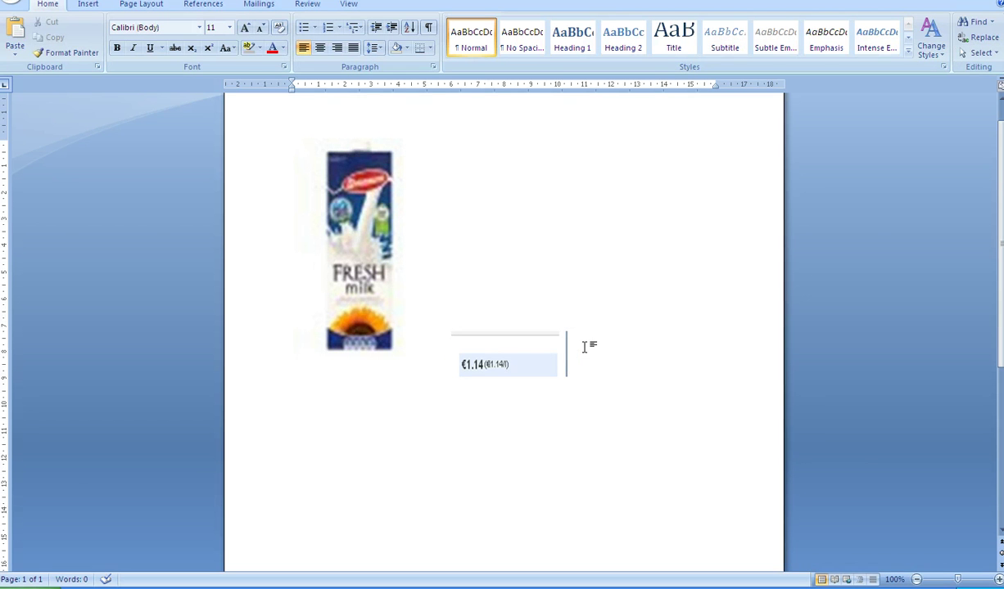
{"action": "type", "text": "FRESH"}
{"action": "key", "text": "Tab"}
{"action": "key", "text": "Tab"}
{"action": "key", "text": "Tab"}
{"action": "key", "text": "Tab"}
{"action": "type", "text": "€1.14"}
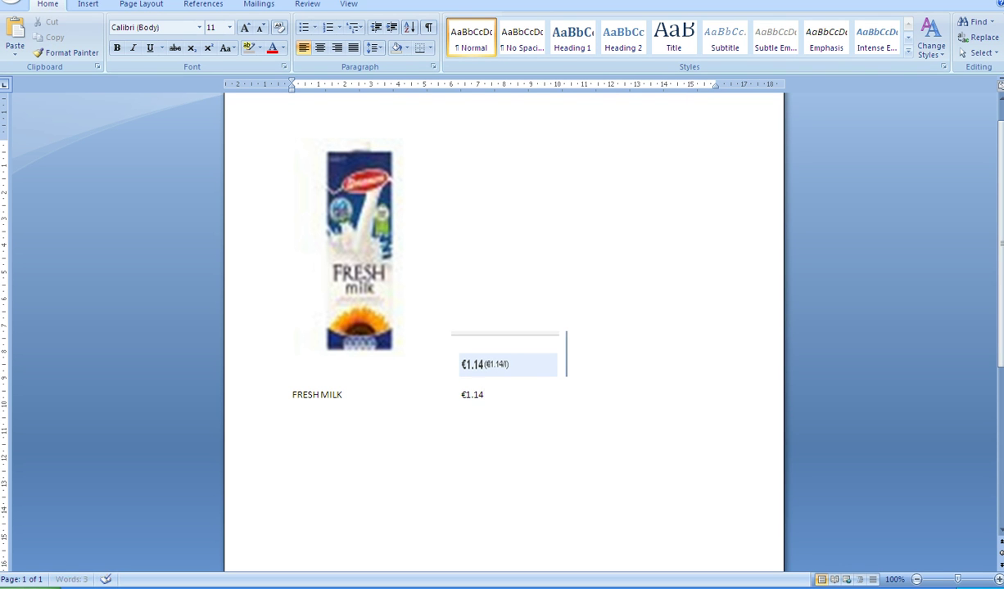
{"action": "key", "text": "Return"}
Step: Back on Tesco.ie, run a Multisearch for 'BREAD'
{"action": "key", "text": "alt+Tab"}
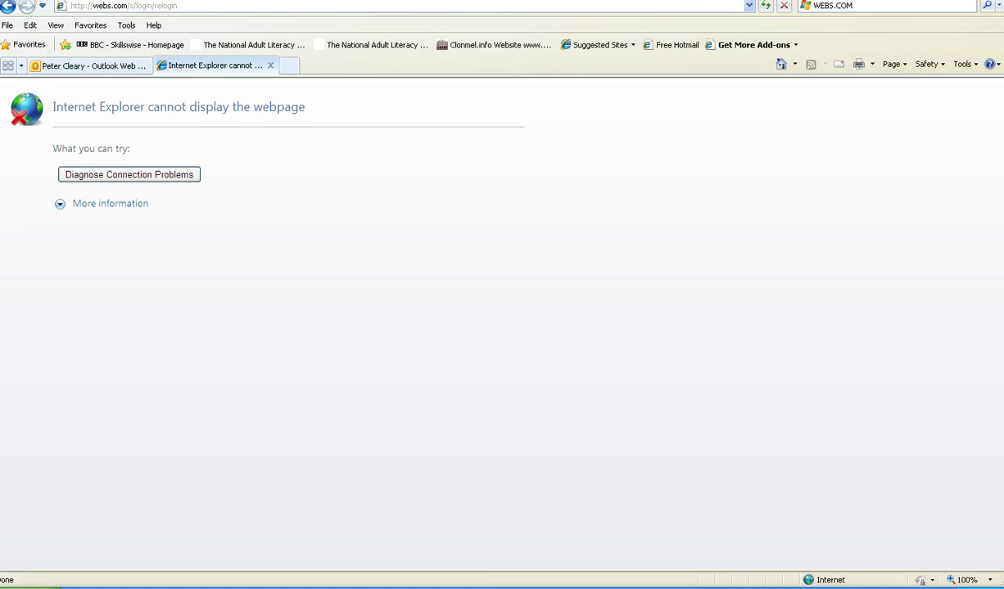
{"action": "key", "text": "alt+Tab"}
{"action": "key", "text": "alt+Tab"}
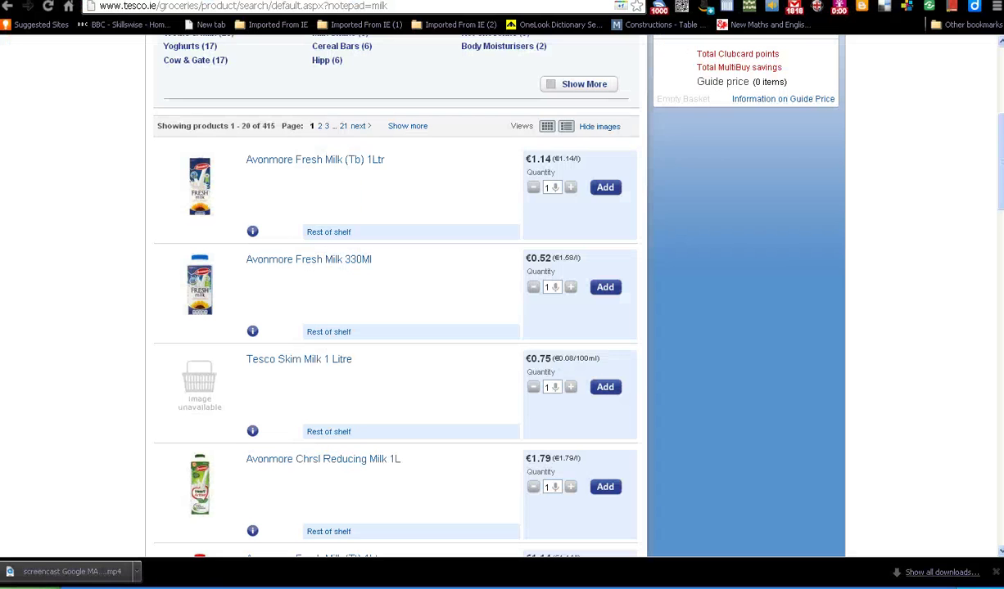
{"action": "scroll", "coordinate": [664, 227], "scroll_direction": "up", "scroll_amount": 5}
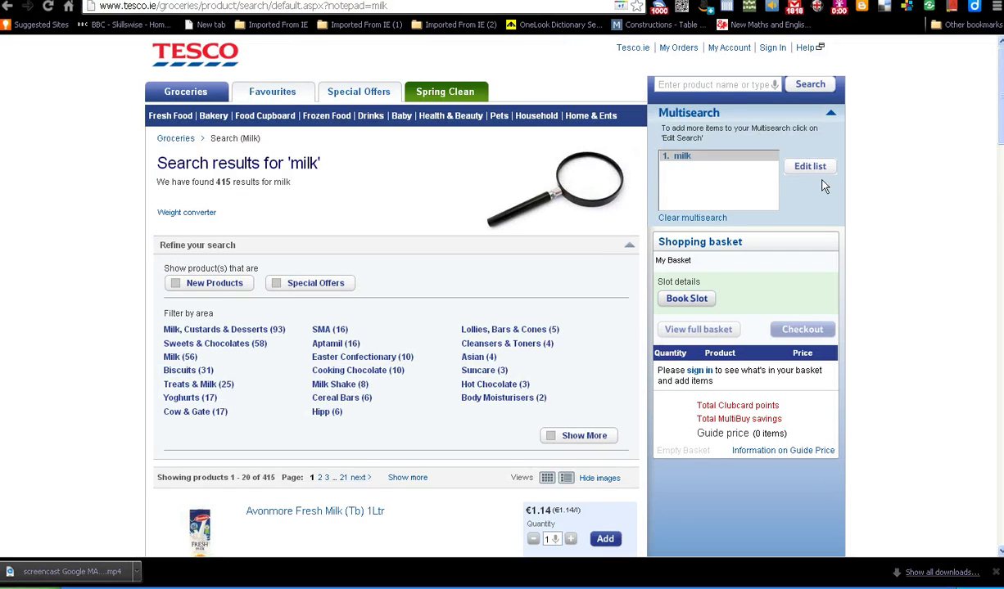
{"action": "left_click", "coordinate": [806, 168]}
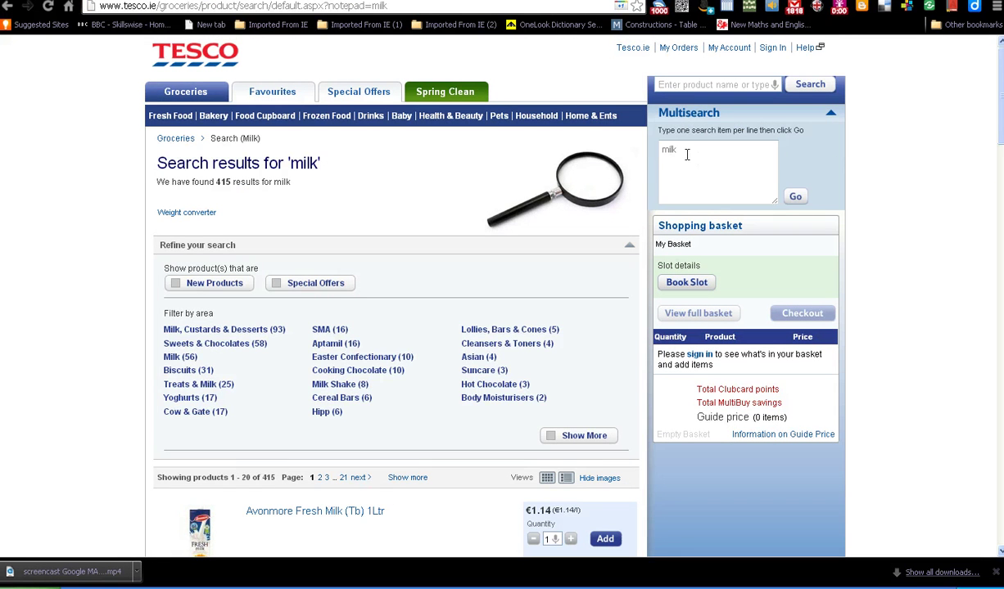
{"action": "left_click", "coordinate": [687, 155]}
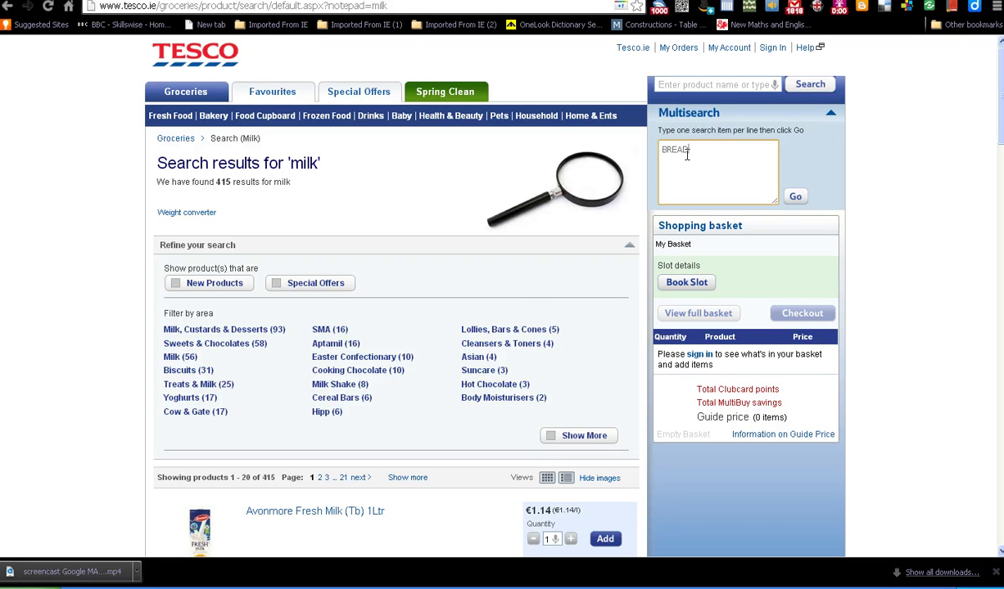
{"action": "left_click", "coordinate": [796, 198]}
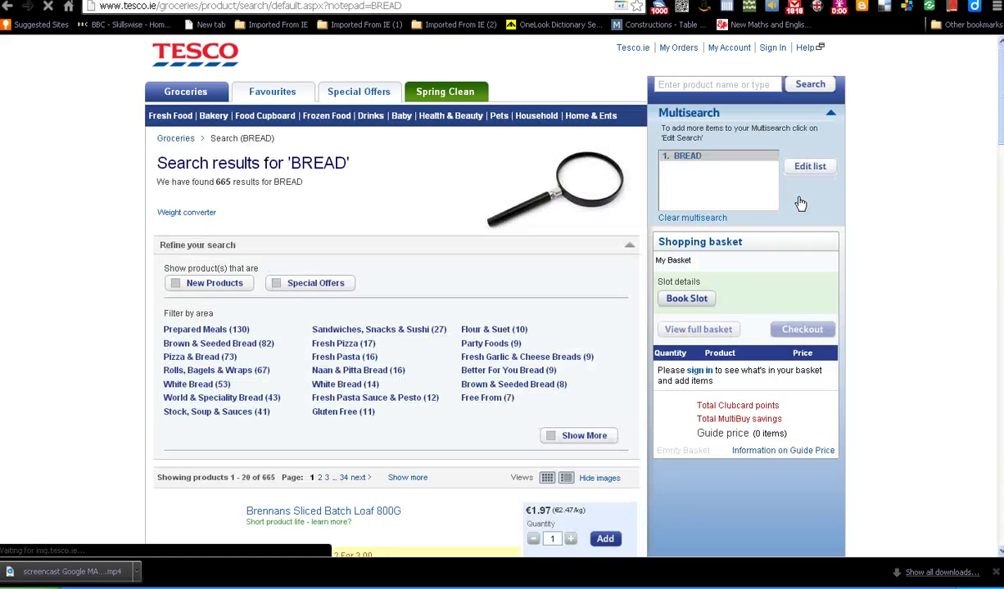
Step: Scroll the bread results to J,M And O'briens 100% Wholemeal Sliced Bread 800G at €1.95
{"action": "scroll", "coordinate": [381, 276], "scroll_direction": "down", "scroll_amount": 5}
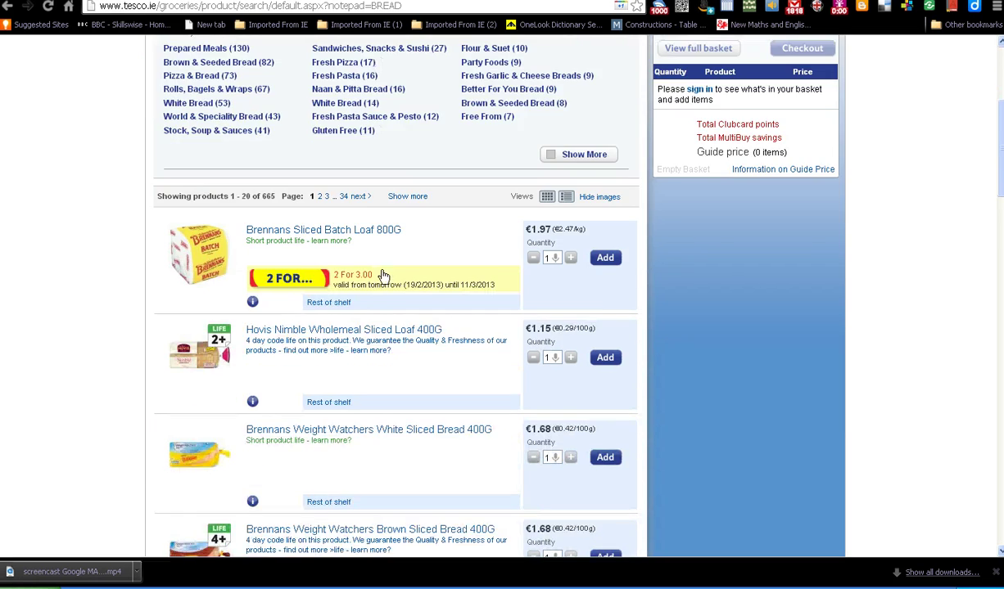
{"action": "scroll", "coordinate": [383, 275], "scroll_direction": "down", "scroll_amount": 3}
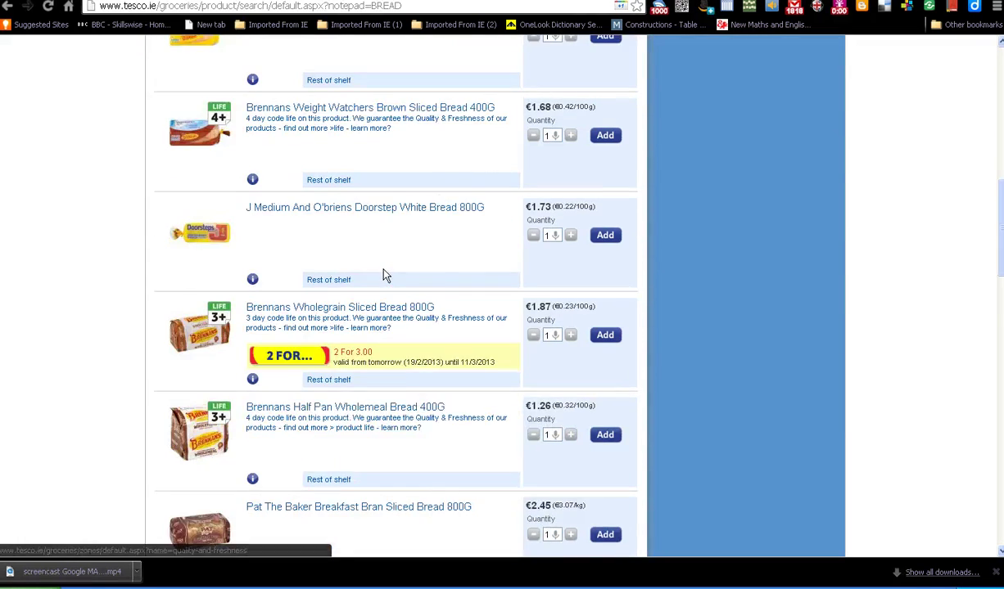
{"action": "scroll", "coordinate": [383, 276], "scroll_direction": "down", "scroll_amount": 2}
{"action": "scroll", "coordinate": [384, 276], "scroll_direction": "down", "scroll_amount": 5}
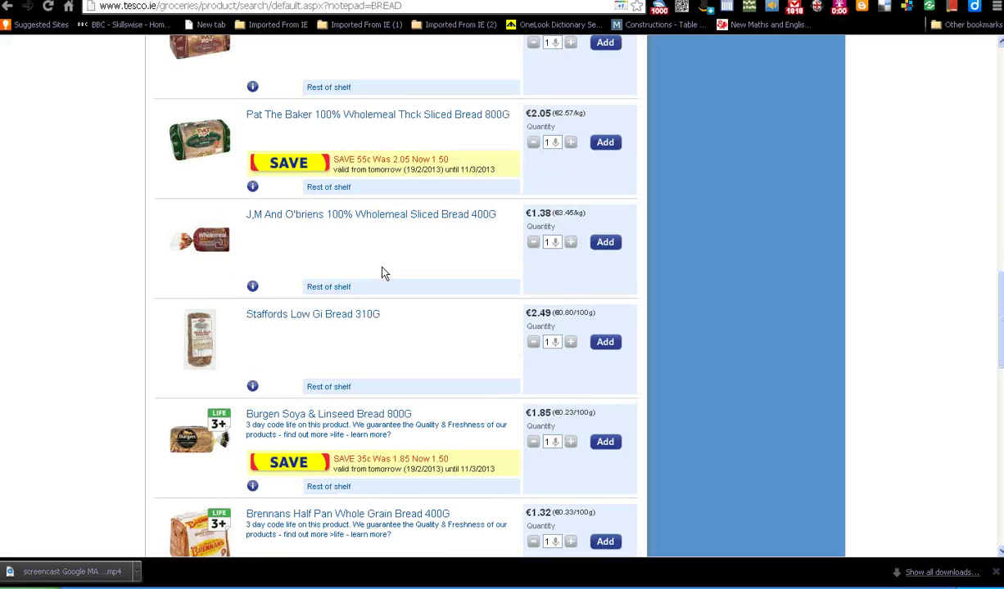
{"action": "scroll", "coordinate": [382, 273], "scroll_direction": "down", "scroll_amount": 6}
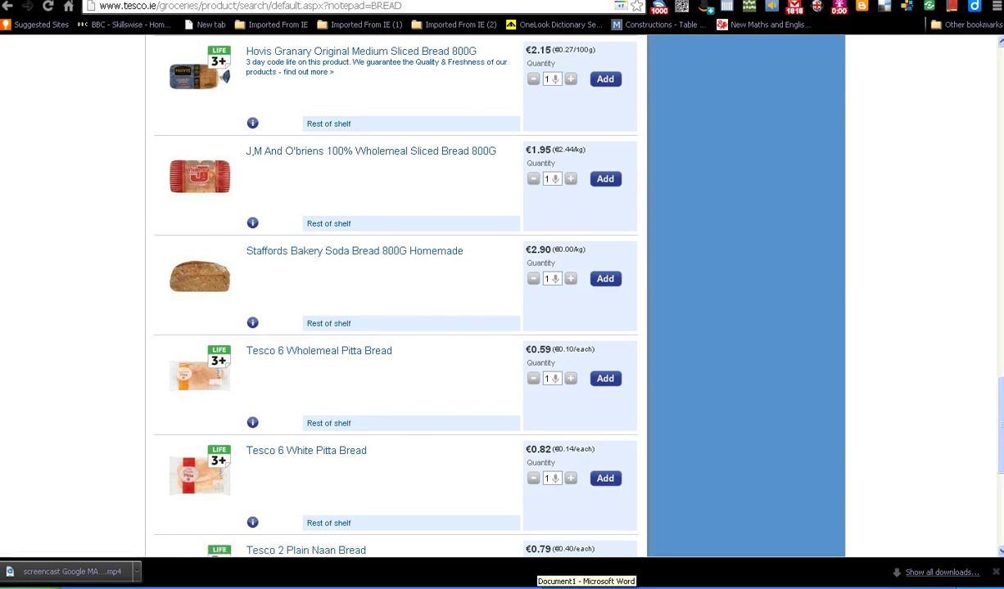
Step: Paste the Tesco bread results screenshot on the empty line below FRESH MILK €1.14
{"action": "left_click", "coordinate": [586, 586]}
{"action": "right_click", "coordinate": [309, 428]}
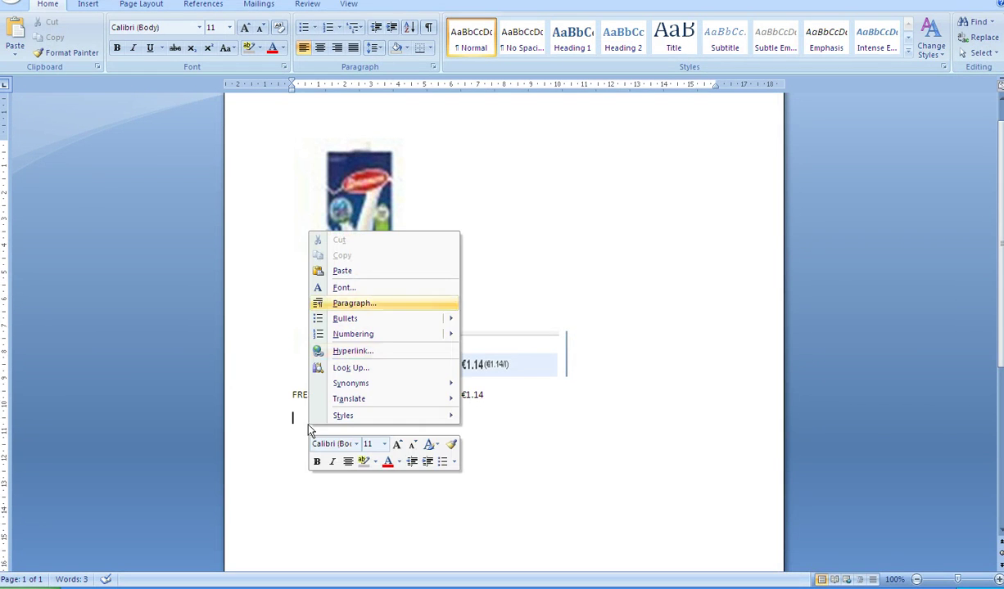
{"action": "left_click", "coordinate": [344, 271]}
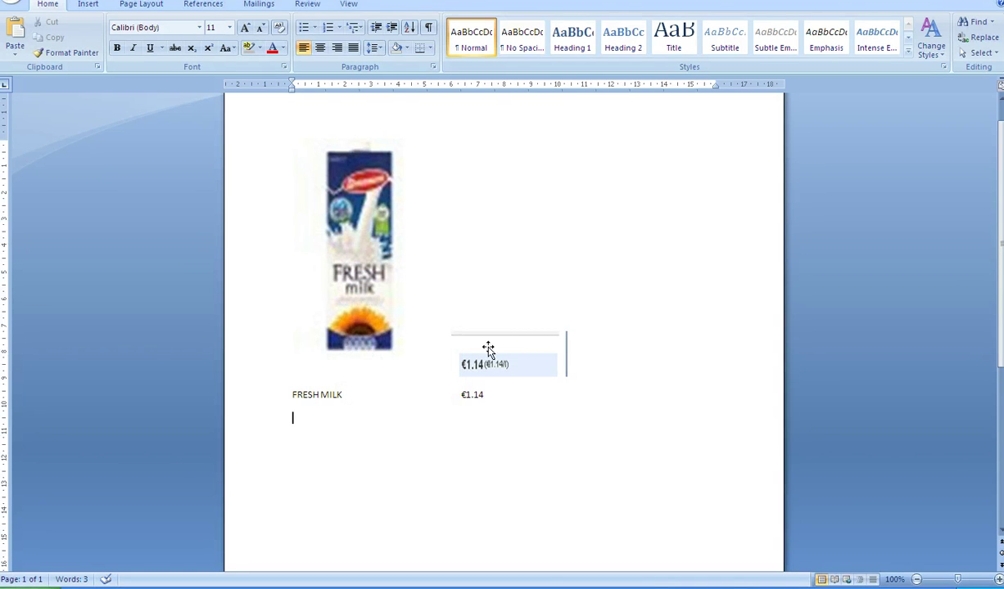
{"action": "scroll", "coordinate": [493, 309], "scroll_direction": "down", "scroll_amount": 1}
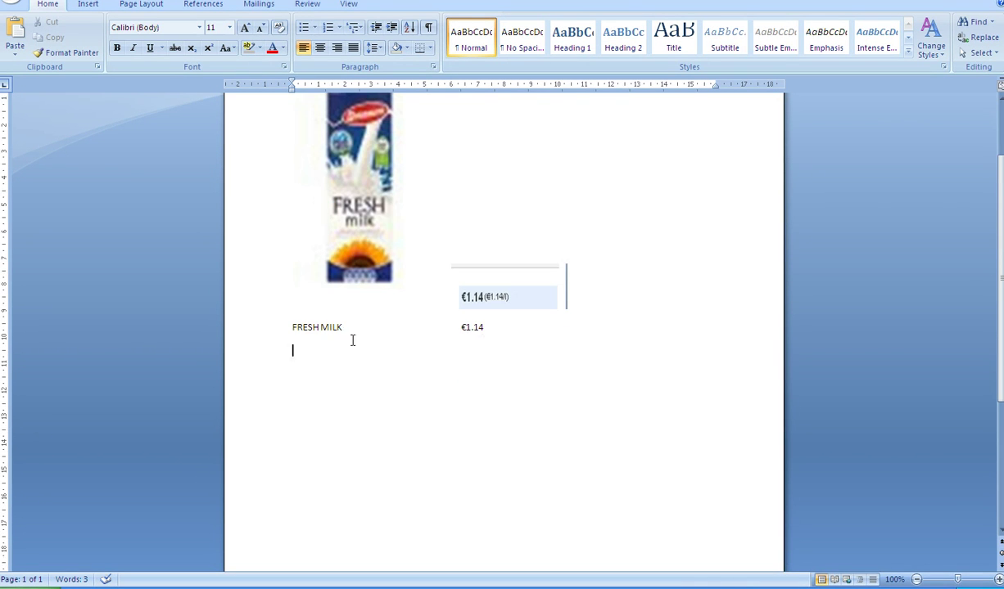
{"action": "right_click", "coordinate": [293, 354]}
{"action": "left_click", "coordinate": [336, 390]}
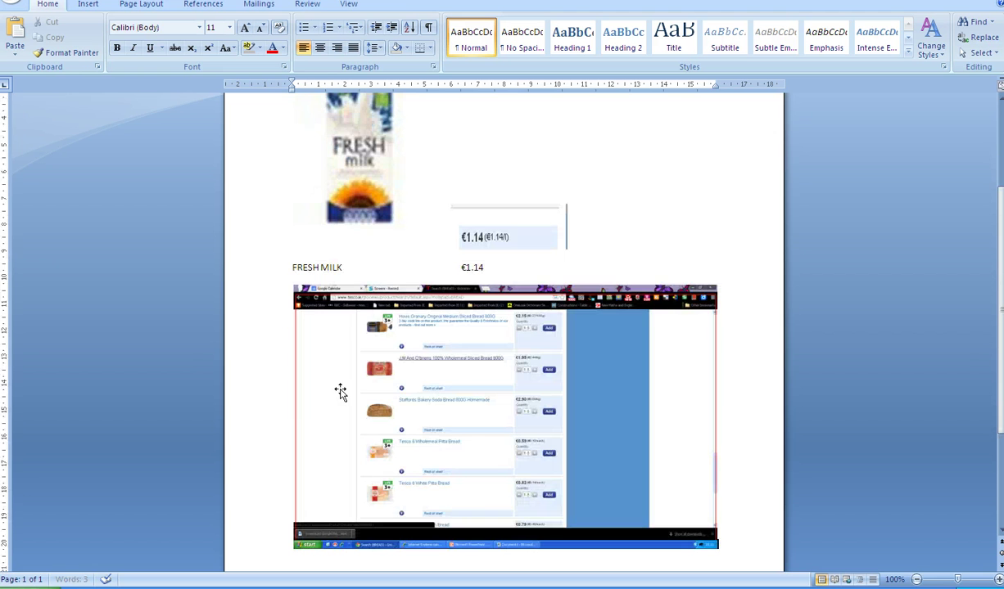
{"action": "left_click", "coordinate": [520, 376]}
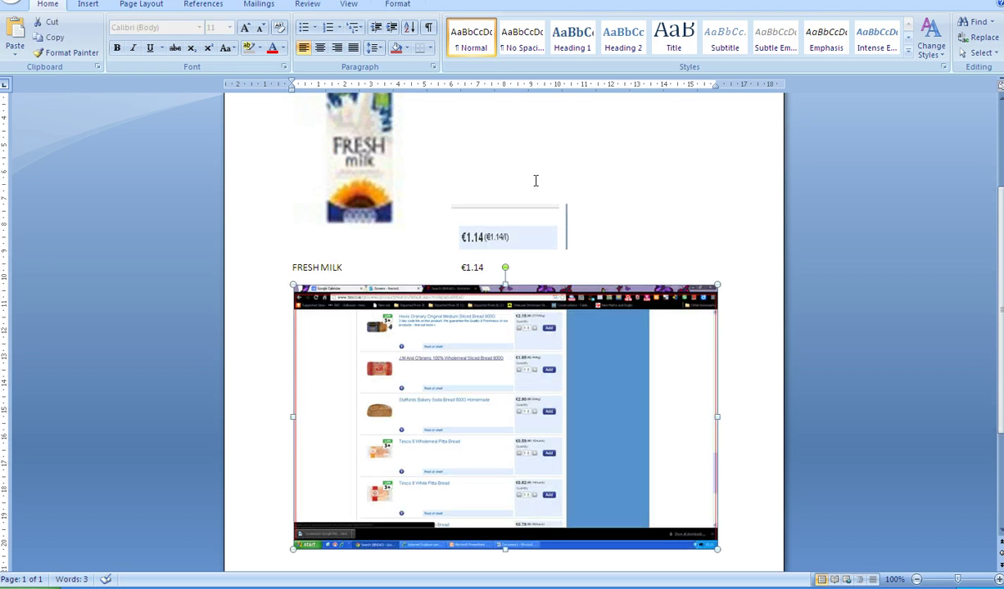
Step: Crop the bread screenshot down to the J,M And O'briens wholemeal bread row at €1.95
{"action": "left_click", "coordinate": [398, 5]}
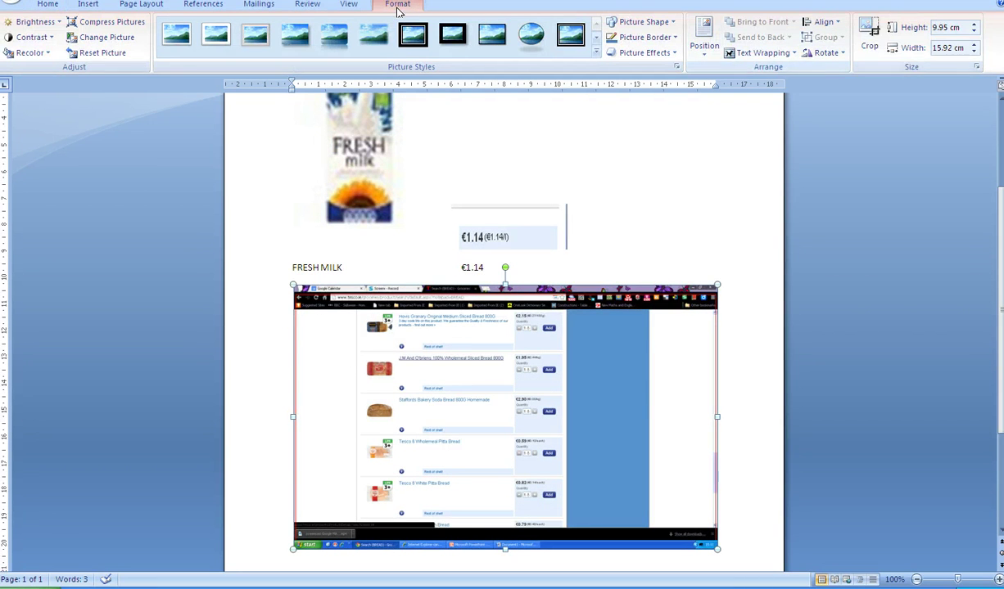
{"action": "left_click", "coordinate": [869, 39]}
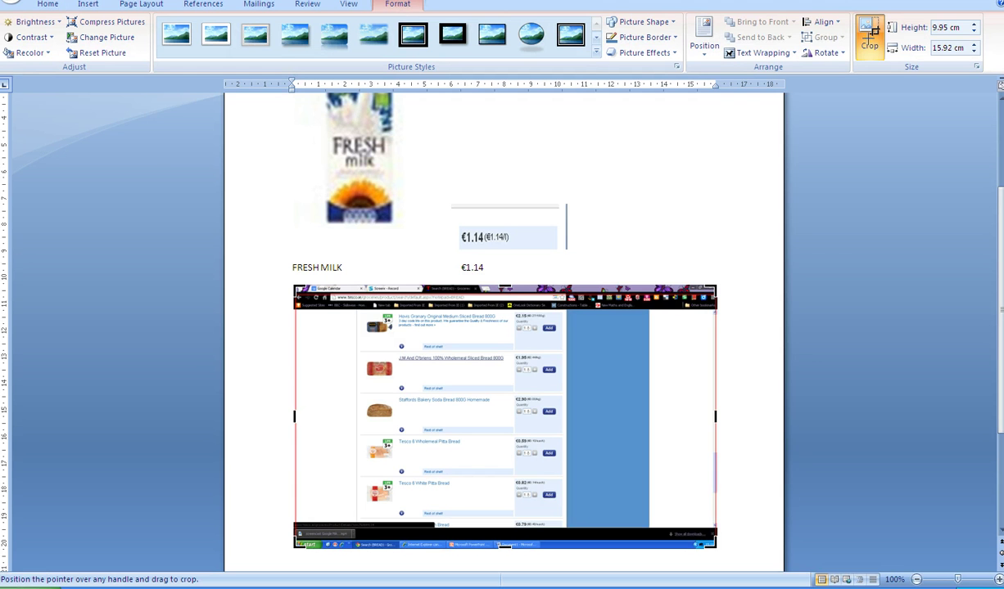
{"action": "left_click_drag", "start_coordinate": [504, 287], "coordinate": [502, 352]}
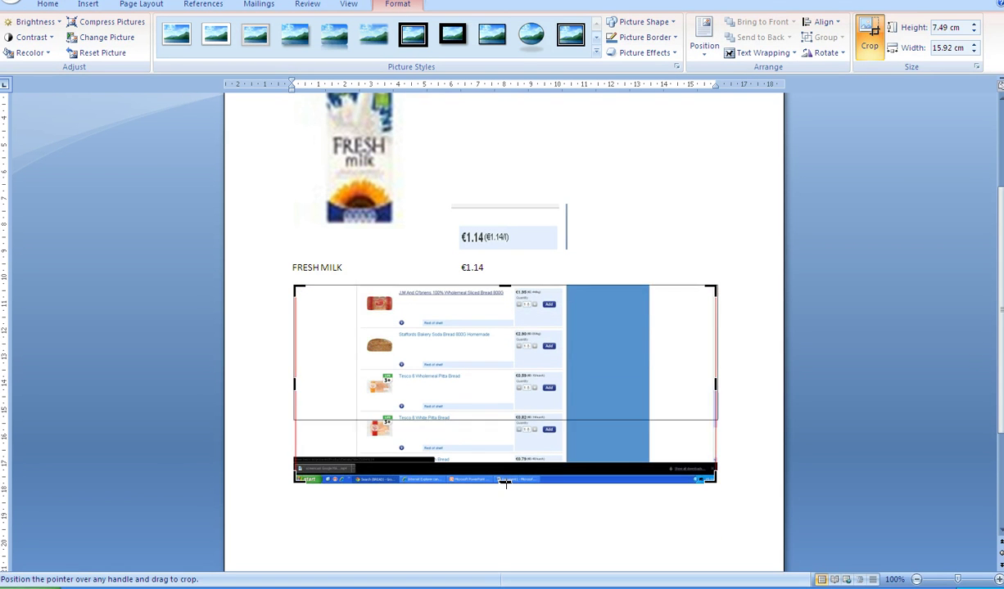
{"action": "left_click_drag", "start_coordinate": [506, 484], "coordinate": [524, 318]}
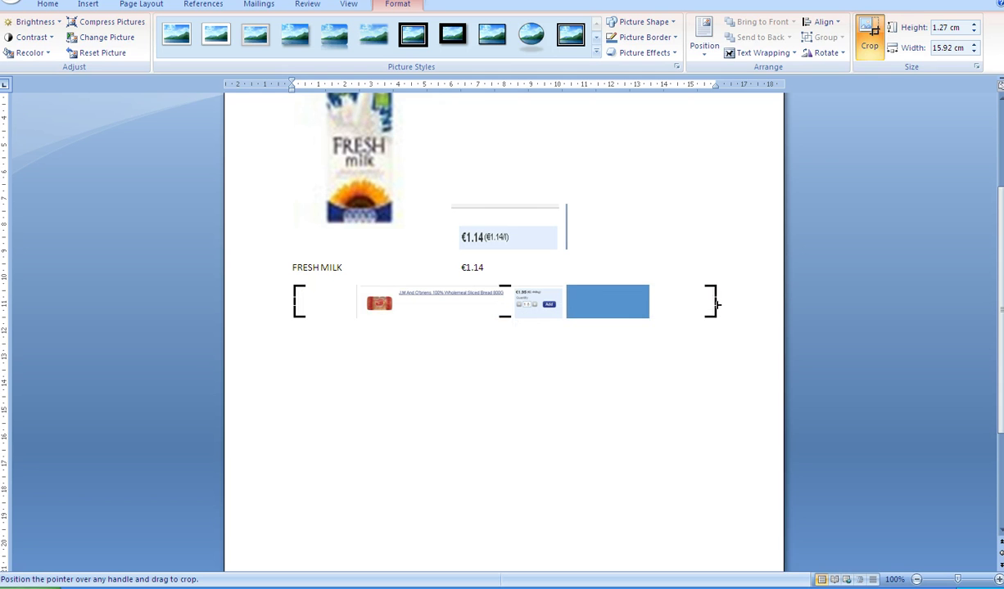
{"action": "left_click_drag", "start_coordinate": [713, 301], "coordinate": [567, 303]}
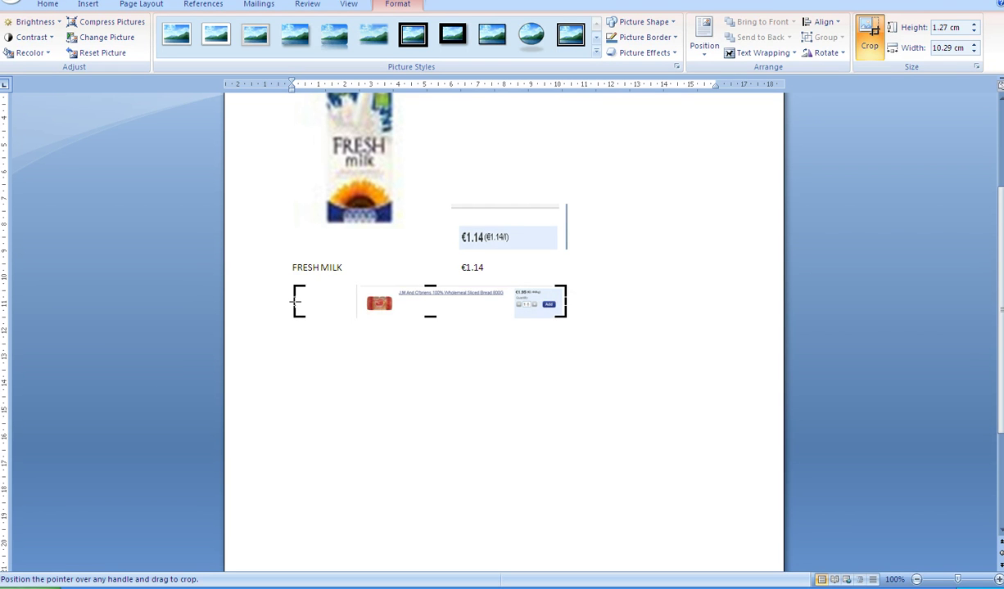
{"action": "left_click_drag", "start_coordinate": [295, 301], "coordinate": [354, 301]}
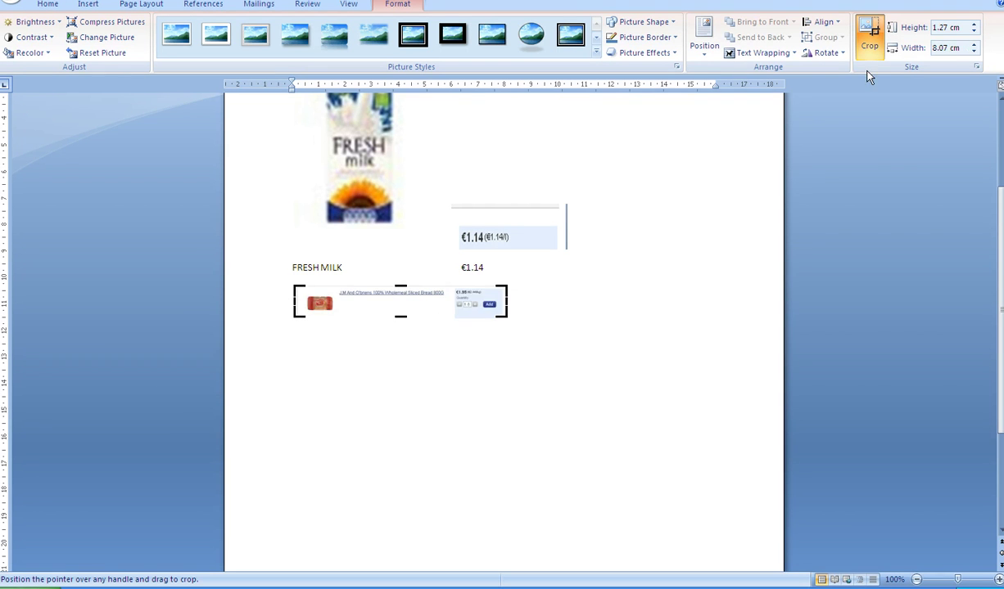
{"action": "left_click", "coordinate": [868, 37]}
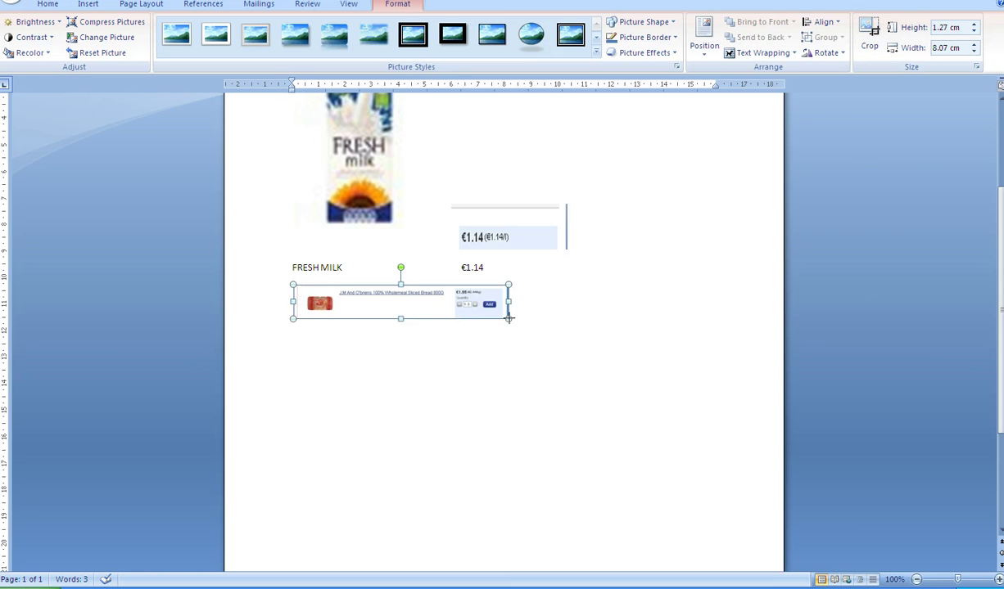
Step: Enlarge the cropped bread picture and paste a second copy beneath it
{"action": "left_click_drag", "start_coordinate": [509, 318], "coordinate": [533, 407]}
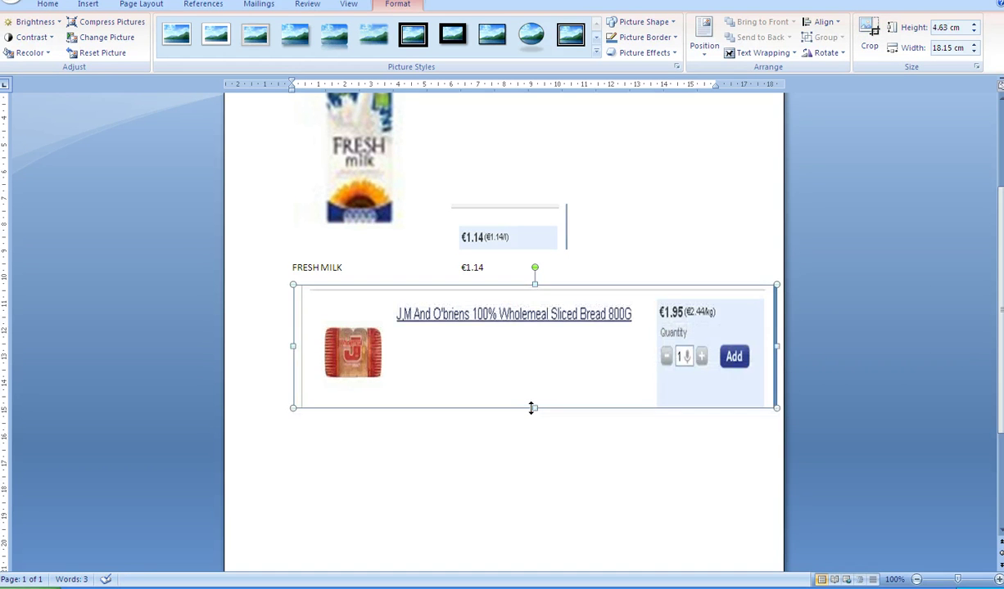
{"action": "right_click", "coordinate": [523, 341]}
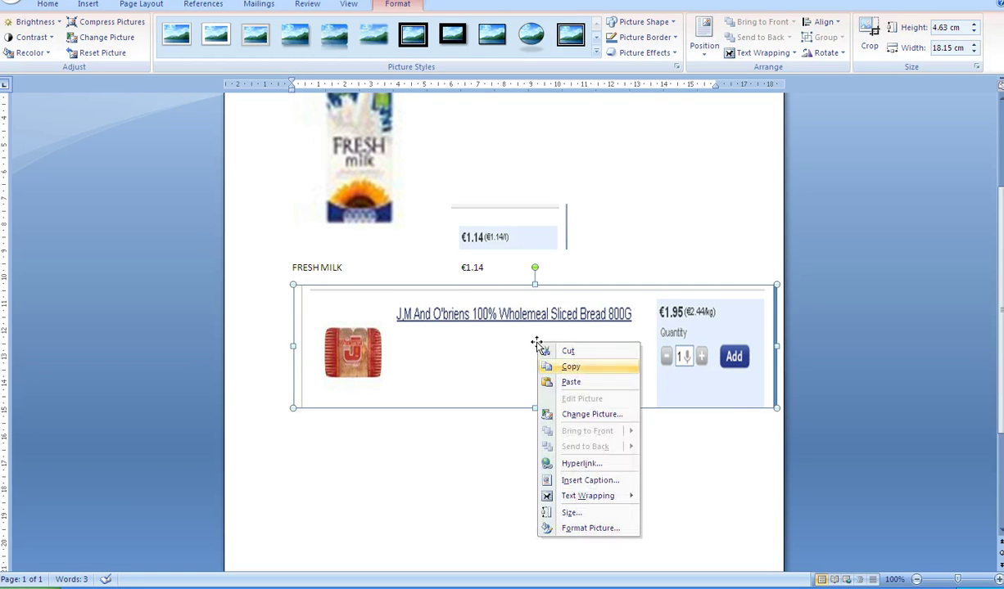
{"action": "scroll", "coordinate": [536, 341], "scroll_direction": "down", "scroll_amount": 2}
{"action": "key", "text": "shift+F10"}
{"action": "key", "text": "Down"}
{"action": "key", "text": "Return"}
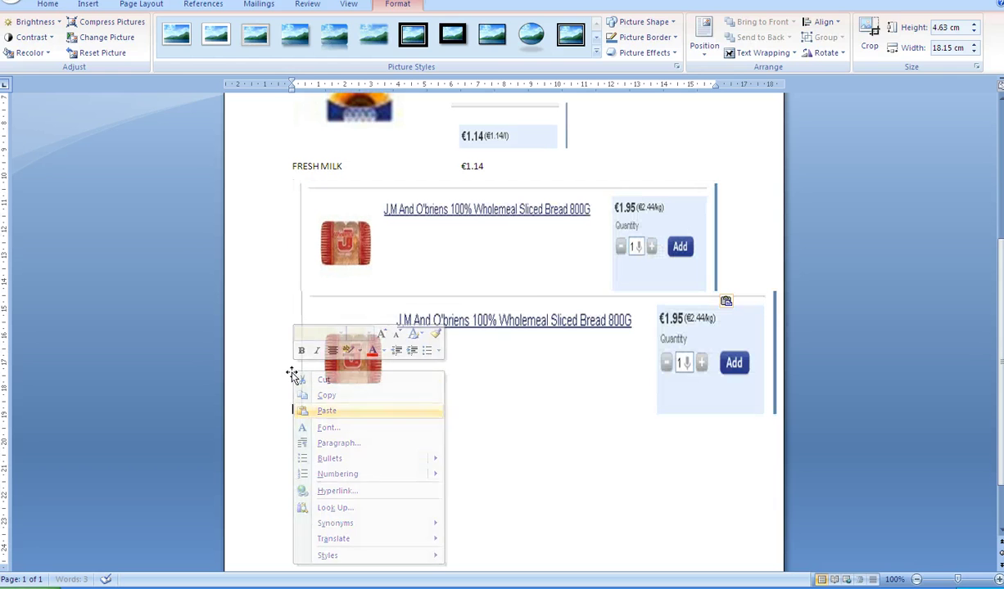
{"action": "double_click", "coordinate": [292, 374]}
{"action": "key", "text": "shift+Tab"}
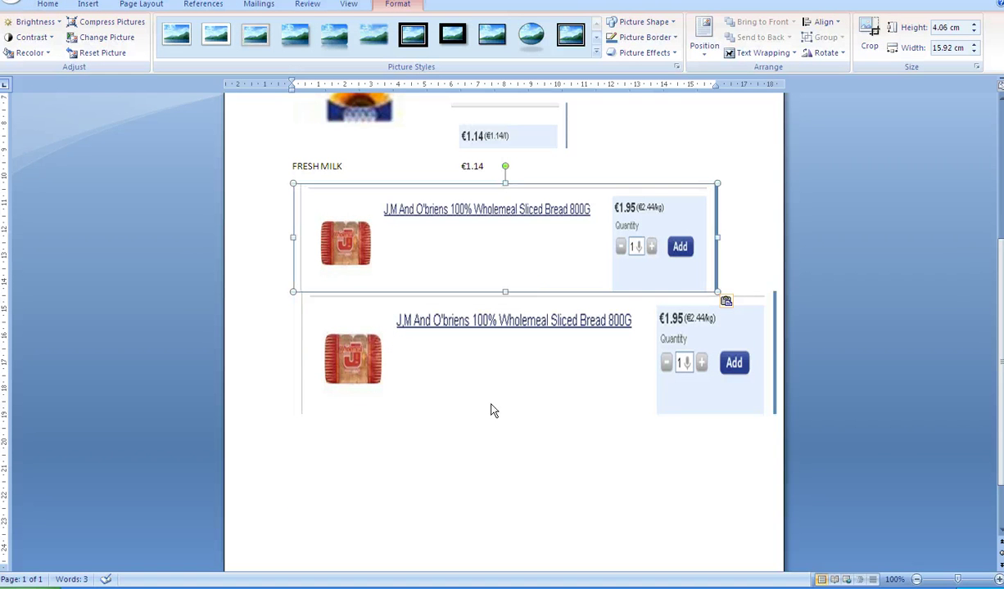
{"action": "key", "text": "alt+j"}
Step: Crop the upper bread picture to just the loaf image, 4.08 × 3.33 cm
{"action": "key", "text": "p"}
{"action": "key", "text": "c"}
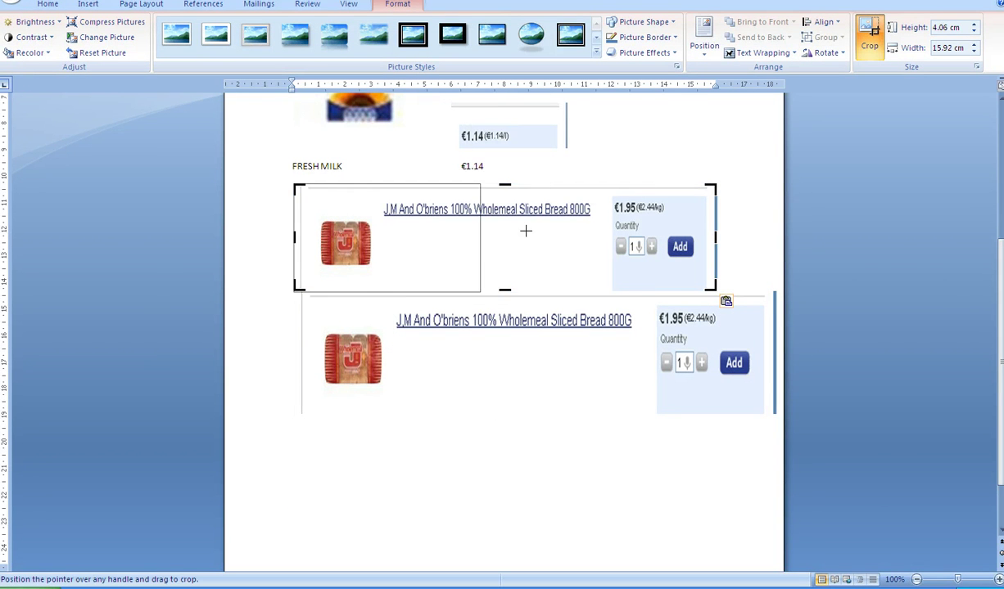
{"action": "left_click_drag", "start_coordinate": [526, 230], "coordinate": [381, 238]}
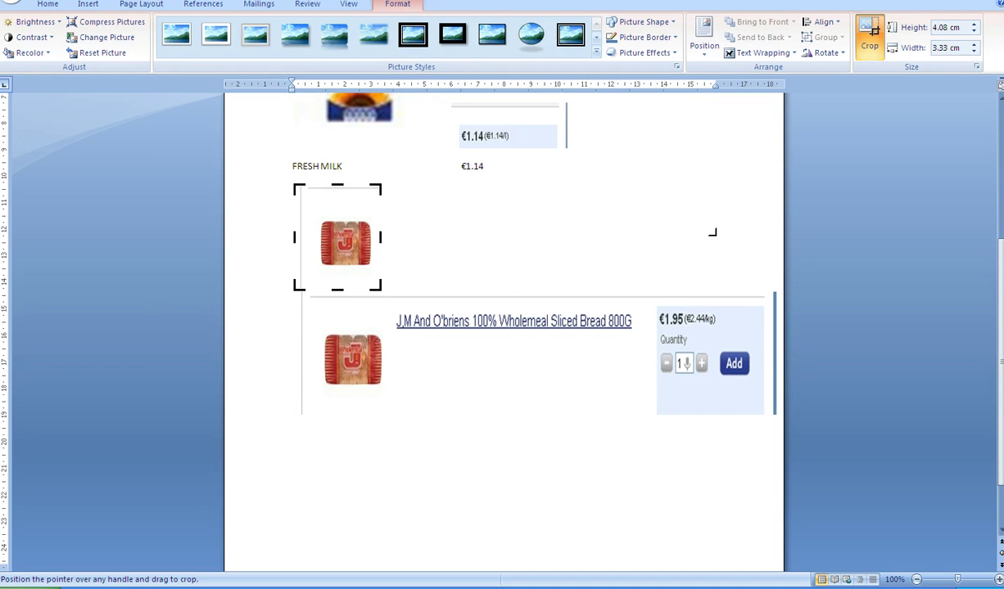